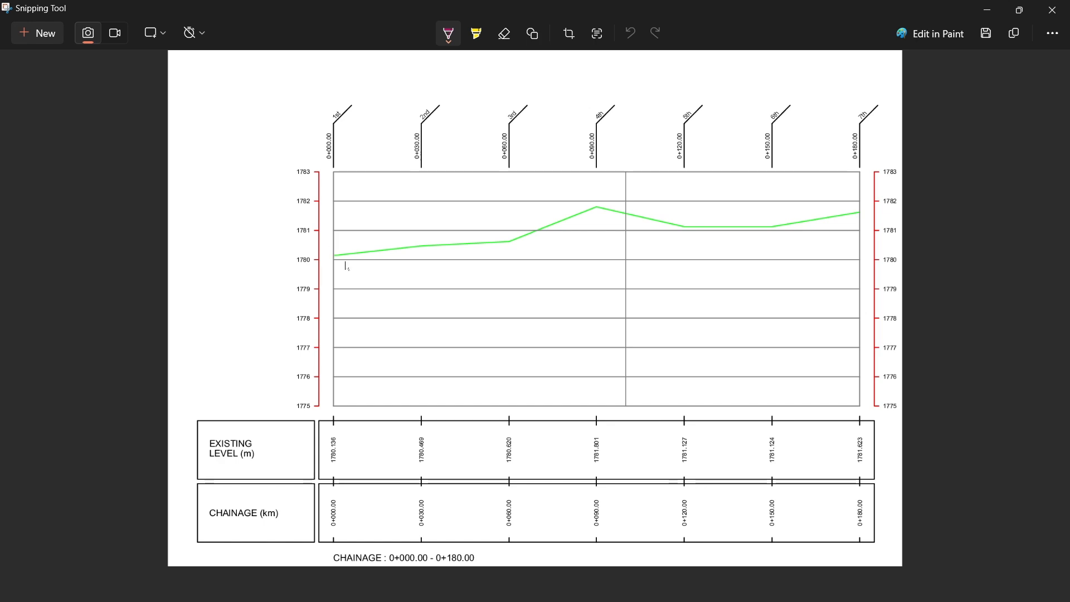
- Look over the sample longitudinal profile image, and minimise it along with the AutoCAD and File Explorer windows to reach the desktop
{"action": "scroll", "coordinate": [345, 266], "scroll_direction": "up", "scroll_amount": 2}
{"action": "scroll", "coordinate": [698, 303], "scroll_direction": "down", "scroll_amount": 3}
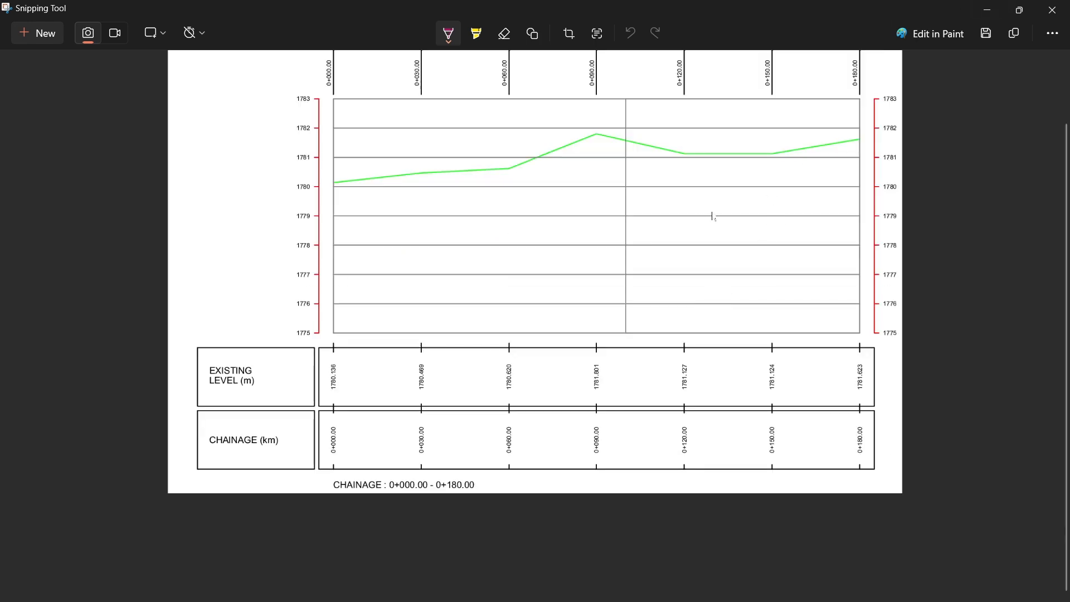
{"action": "left_click", "coordinate": [987, 9]}
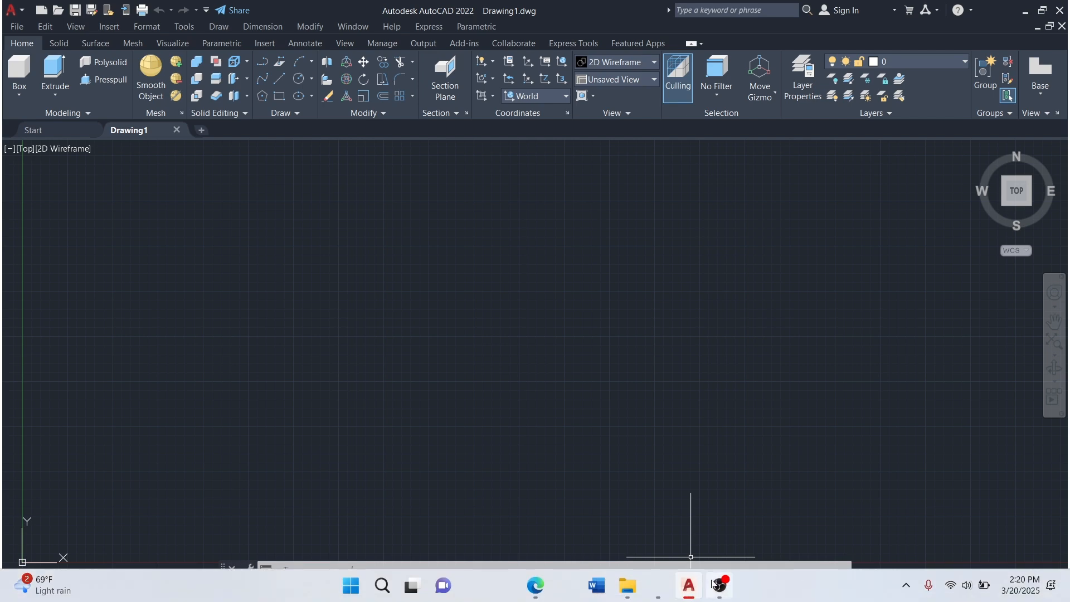
{"action": "mouse_move", "coordinate": [714, 592]}
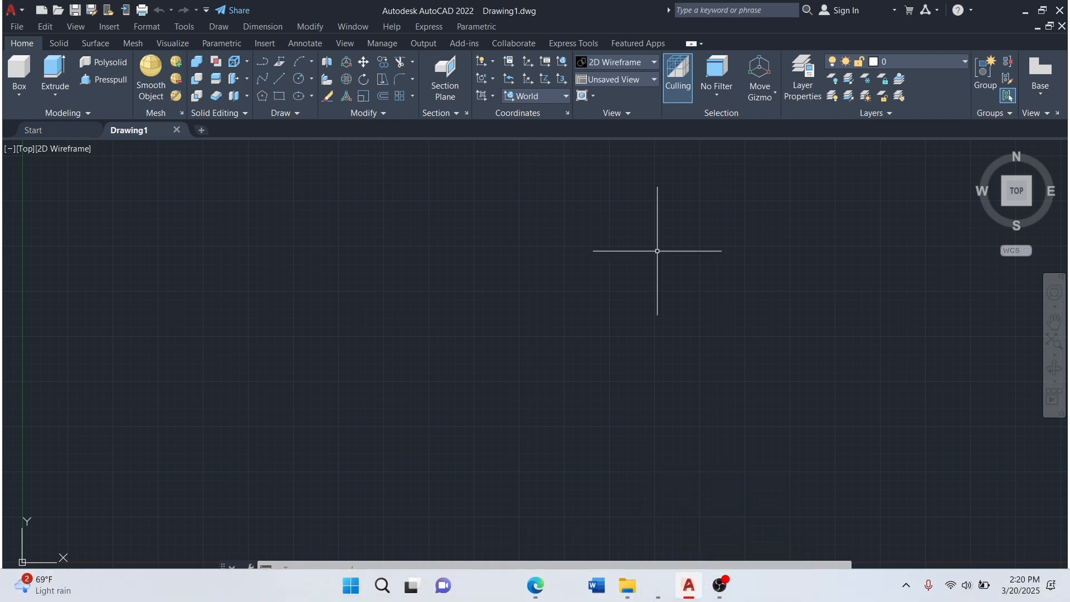
{"action": "left_click", "coordinate": [1025, 11]}
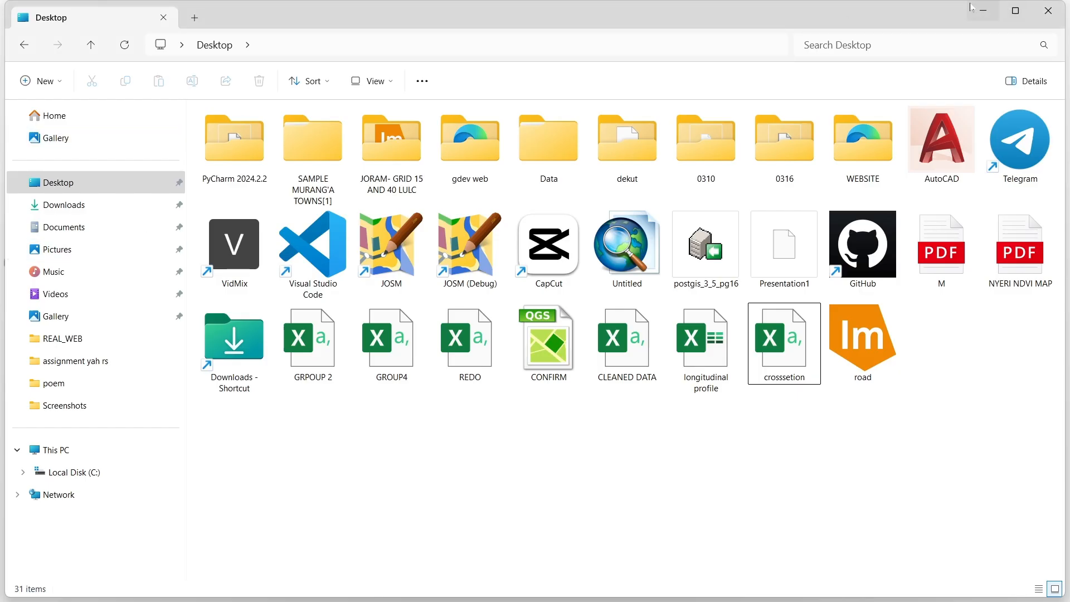
{"action": "left_click", "coordinate": [984, 15]}
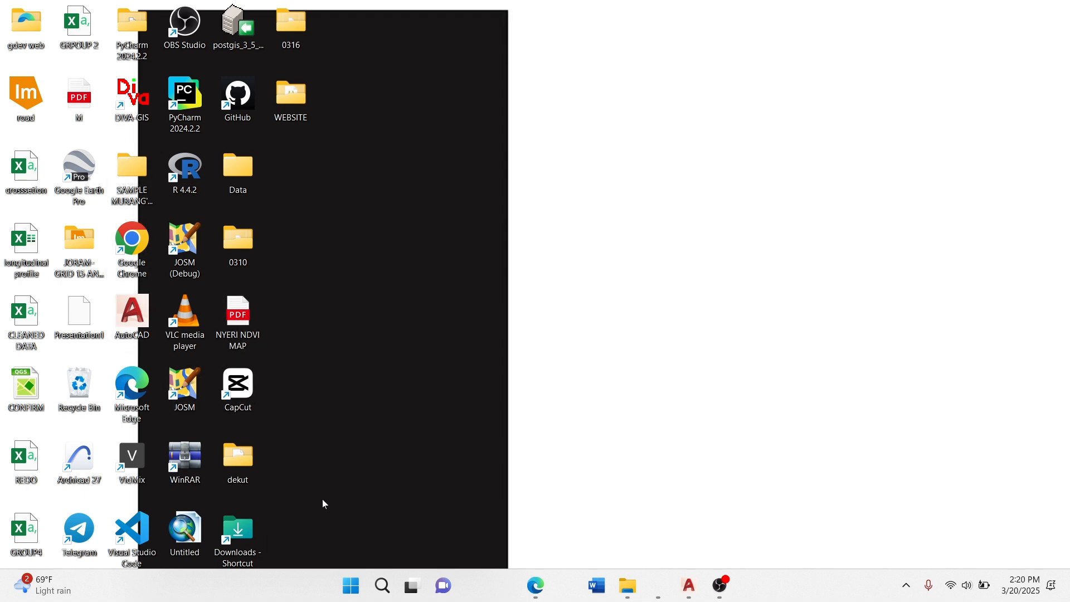
- Find the SW_DTM application on the computer and launch it
{"action": "key", "text": "super"}
{"action": "type", "text": "sw"}
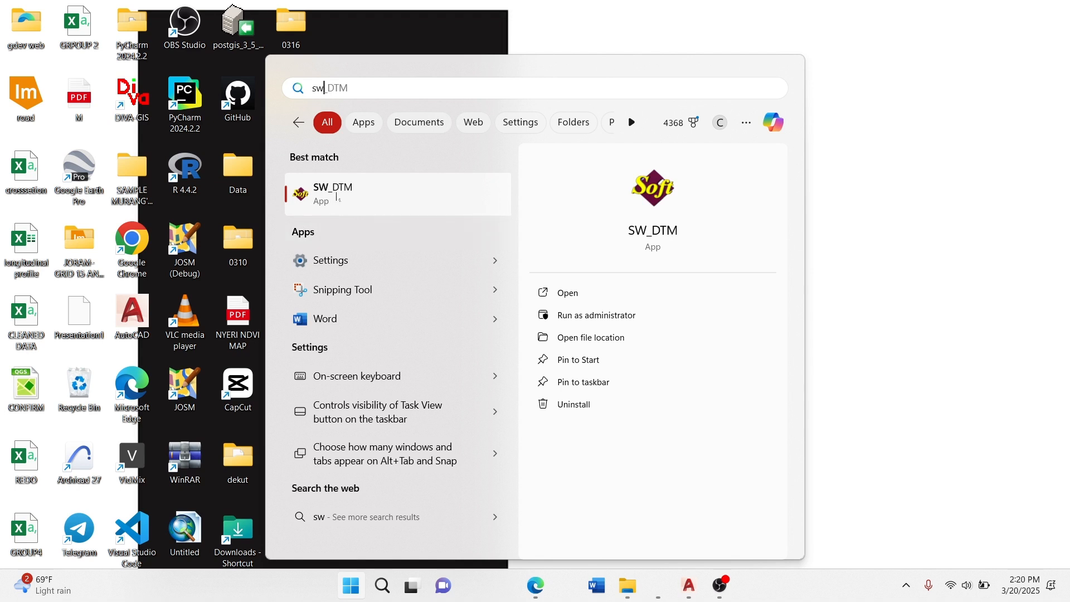
{"action": "left_click", "coordinate": [384, 192]}
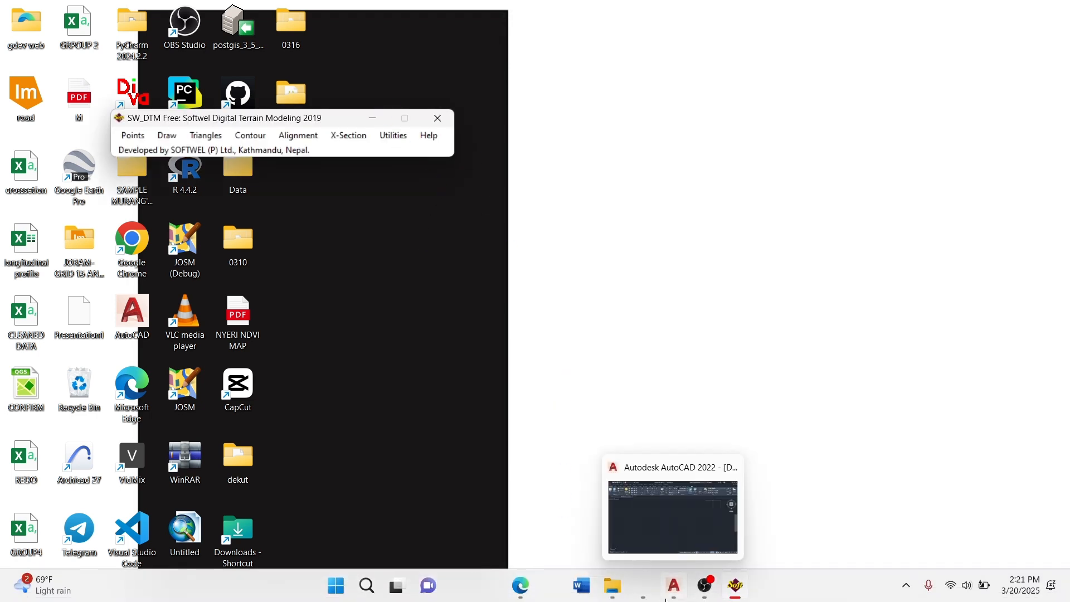
- Switch to AutoCAD and reposition the SW_DTM window over the empty drawing
{"action": "left_click", "coordinate": [659, 592]}
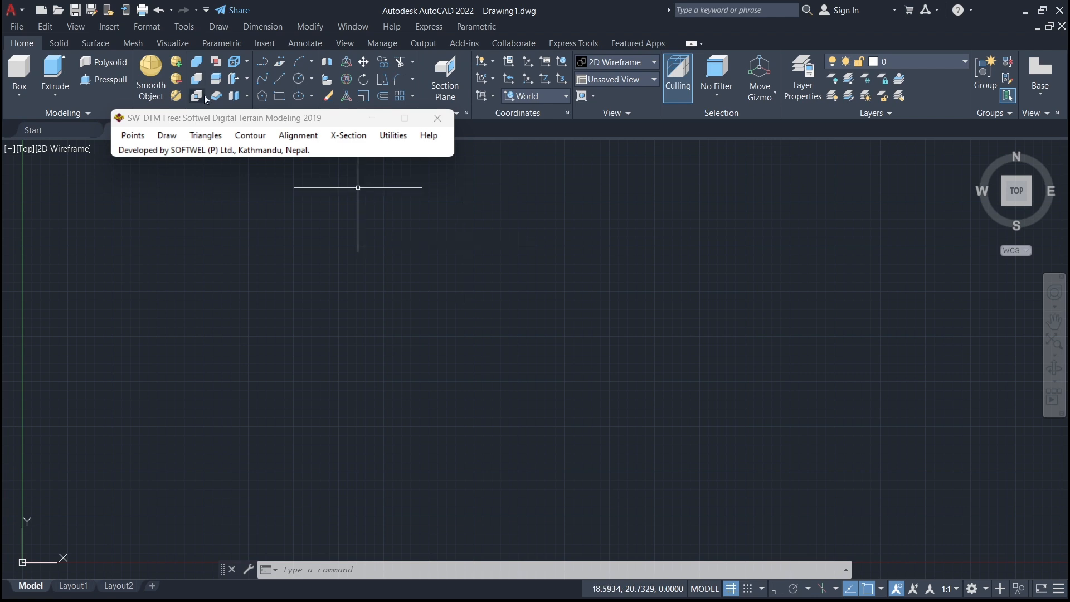
{"action": "left_click_drag", "start_coordinate": [227, 120], "coordinate": [172, 147]}
{"action": "left_click_drag", "start_coordinate": [245, 147], "coordinate": [292, 113]}
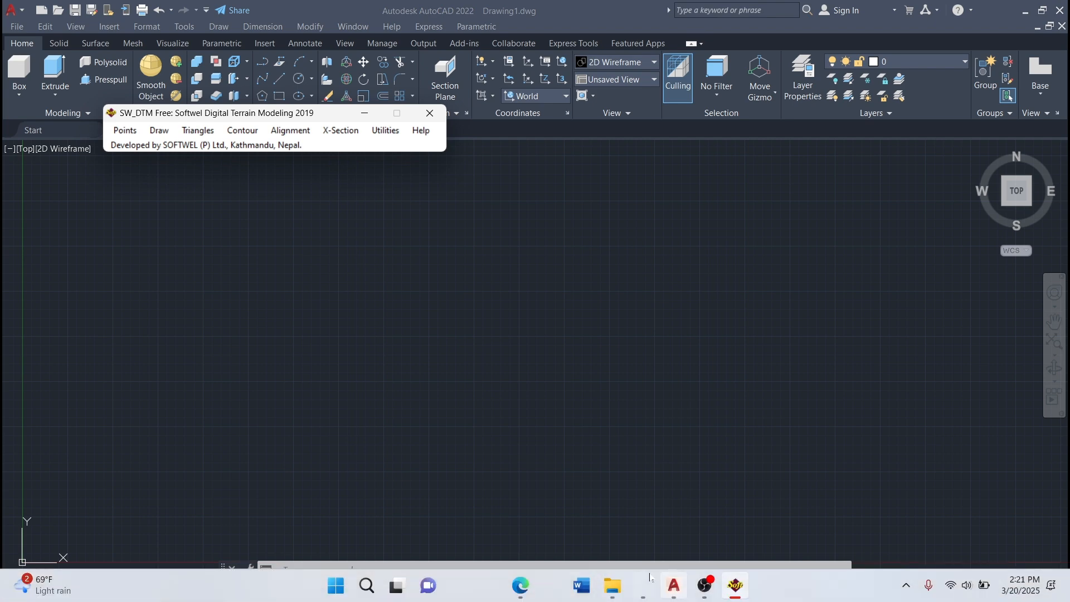
- Open the "longitudinal profile" workbook from the desktop in Excel and show it in front of the AutoCAD drawing
{"action": "left_click", "coordinate": [1024, 15]}
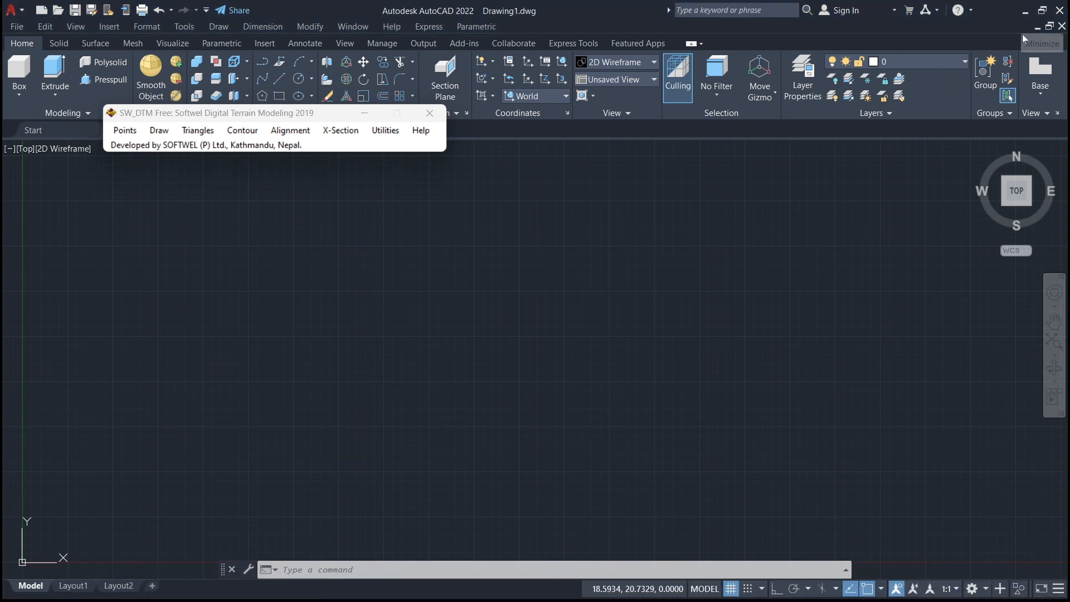
{"action": "left_click", "coordinate": [1025, 10]}
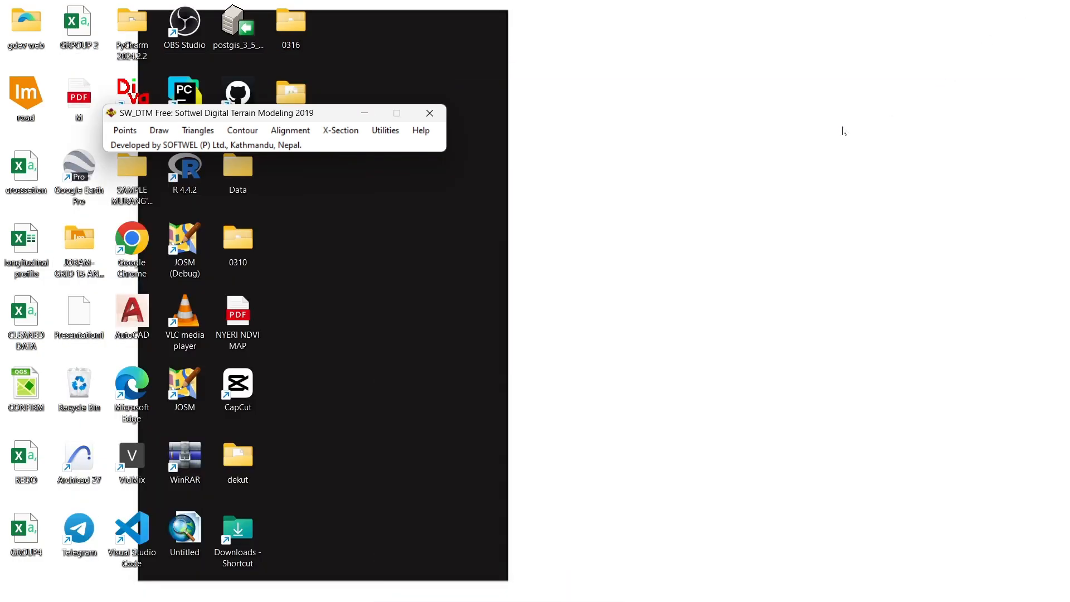
{"action": "double_click", "coordinate": [20, 256]}
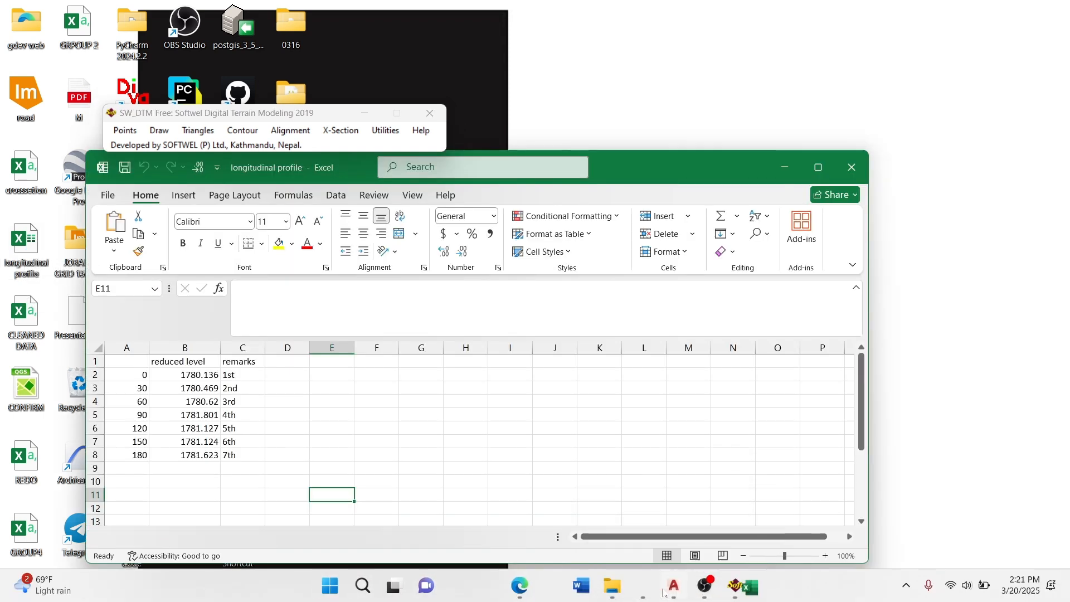
{"action": "left_click", "coordinate": [658, 585]}
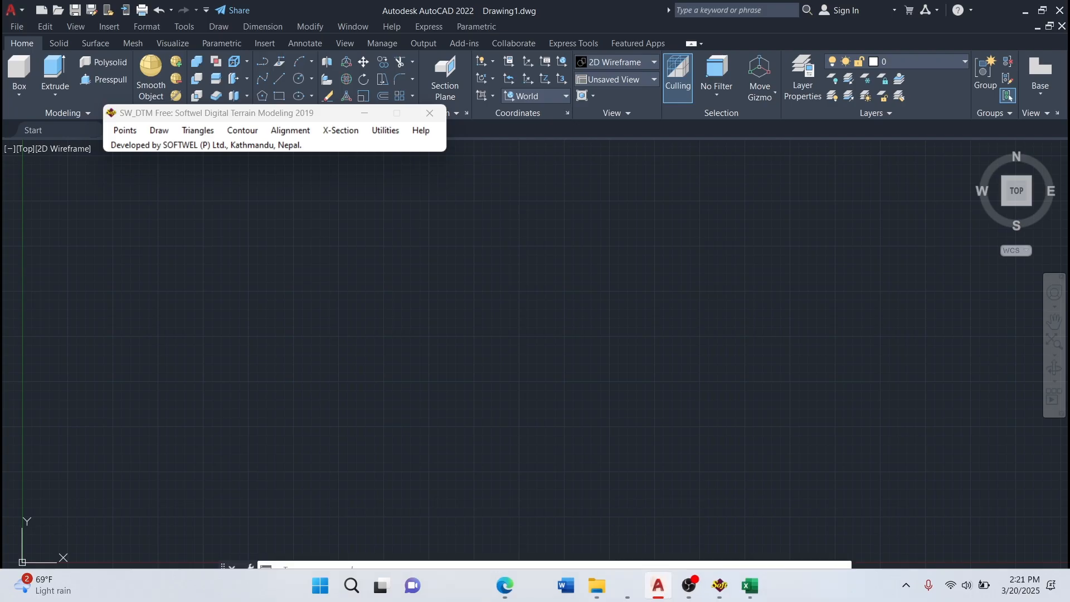
{"action": "left_click", "coordinate": [750, 586]}
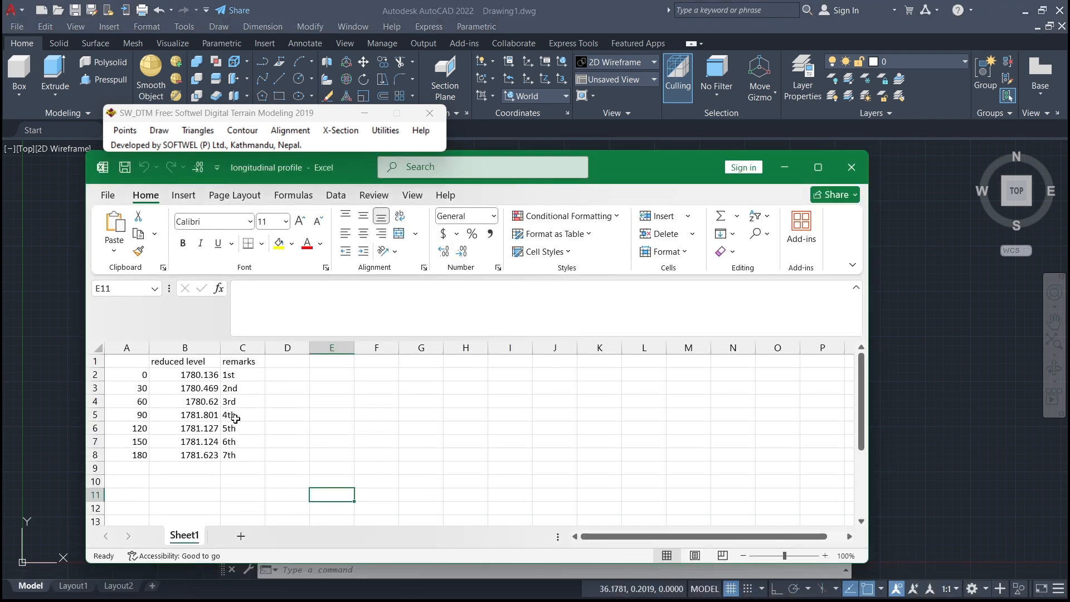
- Enter "chainages" as the header of the first column in cell A1
{"action": "left_click", "coordinate": [134, 361]}
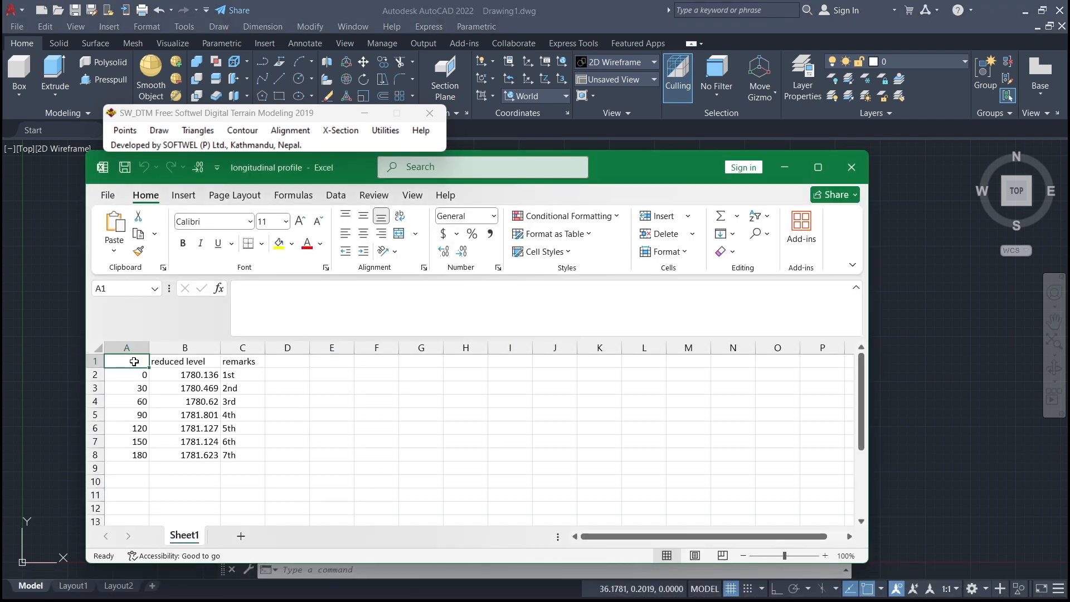
{"action": "type", "text": "cha"}
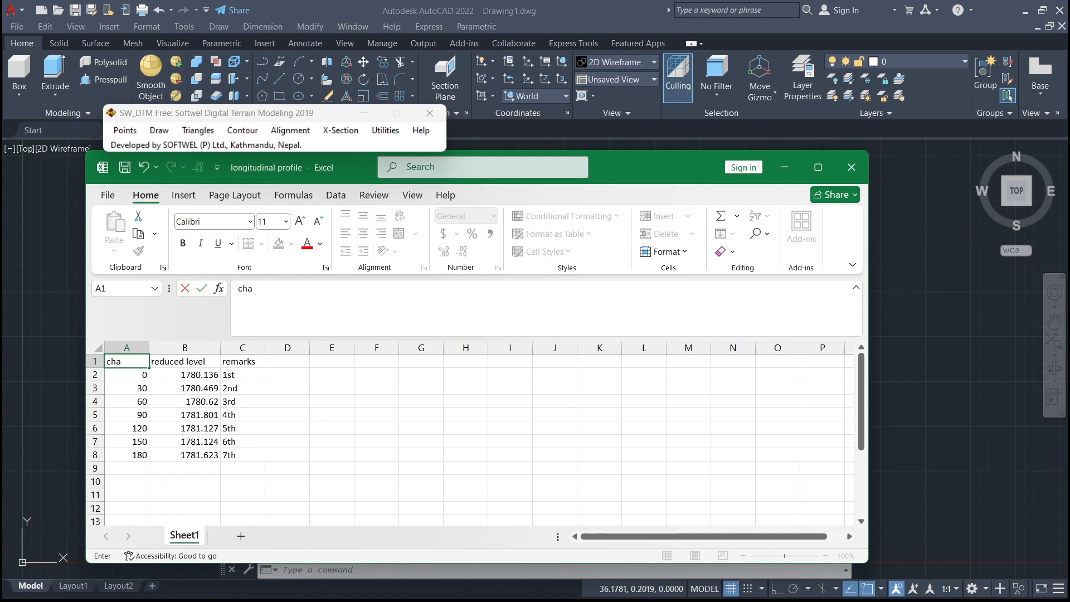
{"action": "type", "text": "inages"}
{"action": "left_click", "coordinate": [287, 441]}
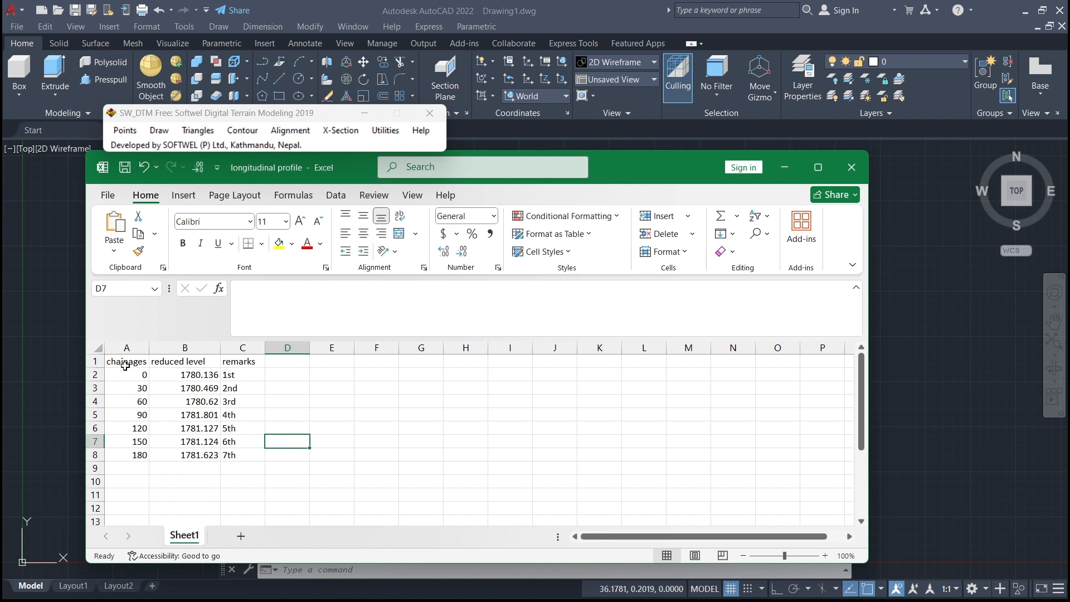
- Examine the chainages, reduced level and remarks columns of the profile data in rows 2 to 8
{"action": "left_click_drag", "start_coordinate": [144, 375], "coordinate": [139, 456]}
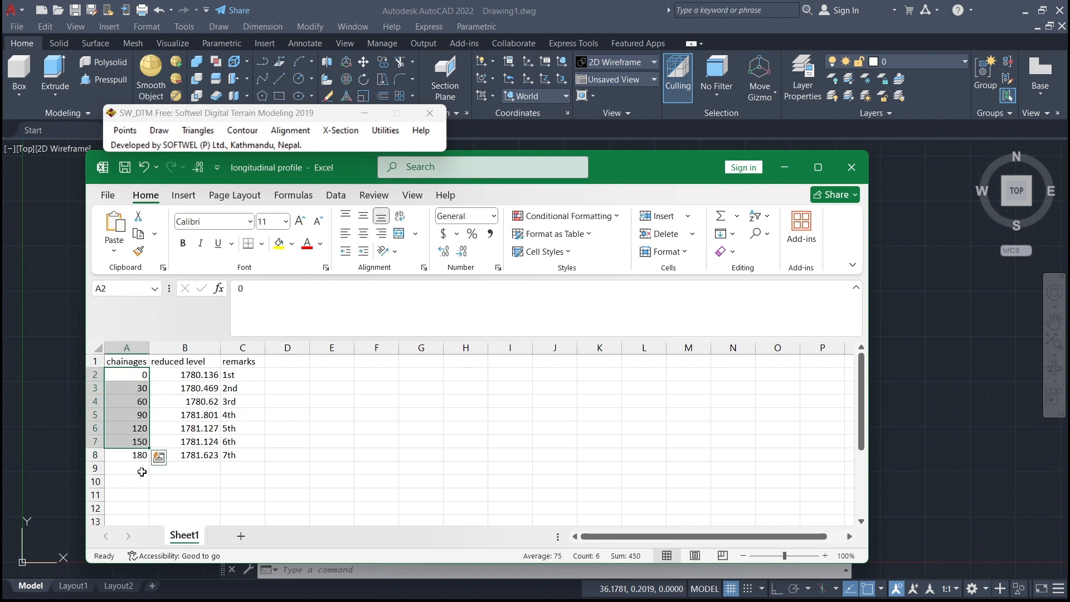
{"action": "left_click", "coordinate": [141, 469]}
{"action": "left_click", "coordinate": [138, 455]}
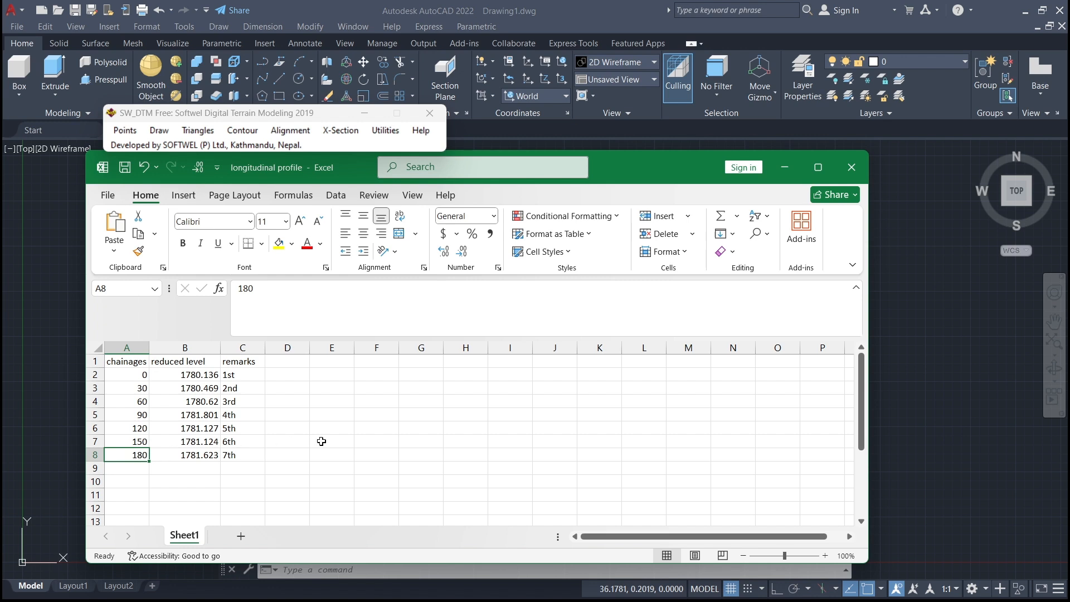
{"action": "left_click", "coordinate": [415, 431]}
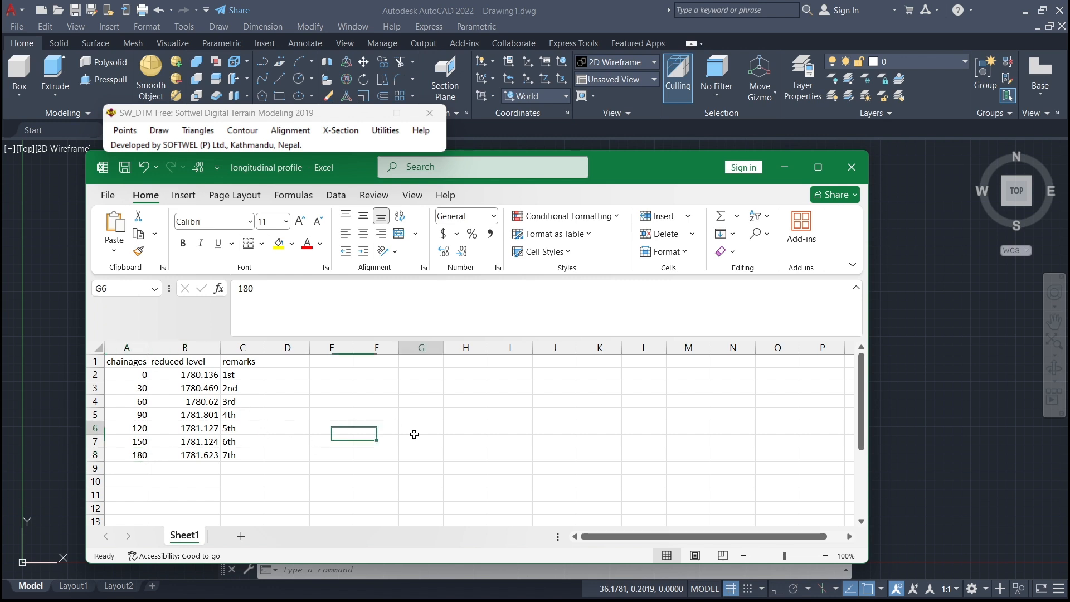
{"action": "left_click_drag", "start_coordinate": [136, 378], "coordinate": [134, 456]}
{"action": "left_click", "coordinate": [175, 477]}
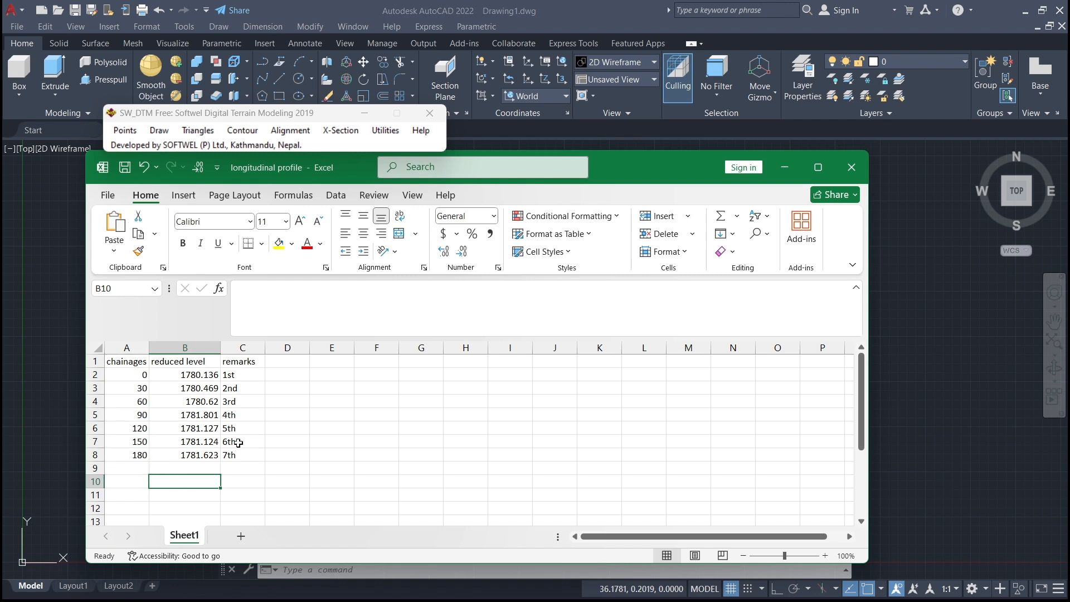
{"action": "left_click_drag", "start_coordinate": [166, 375], "coordinate": [212, 471]}
{"action": "left_click", "coordinate": [272, 468]}
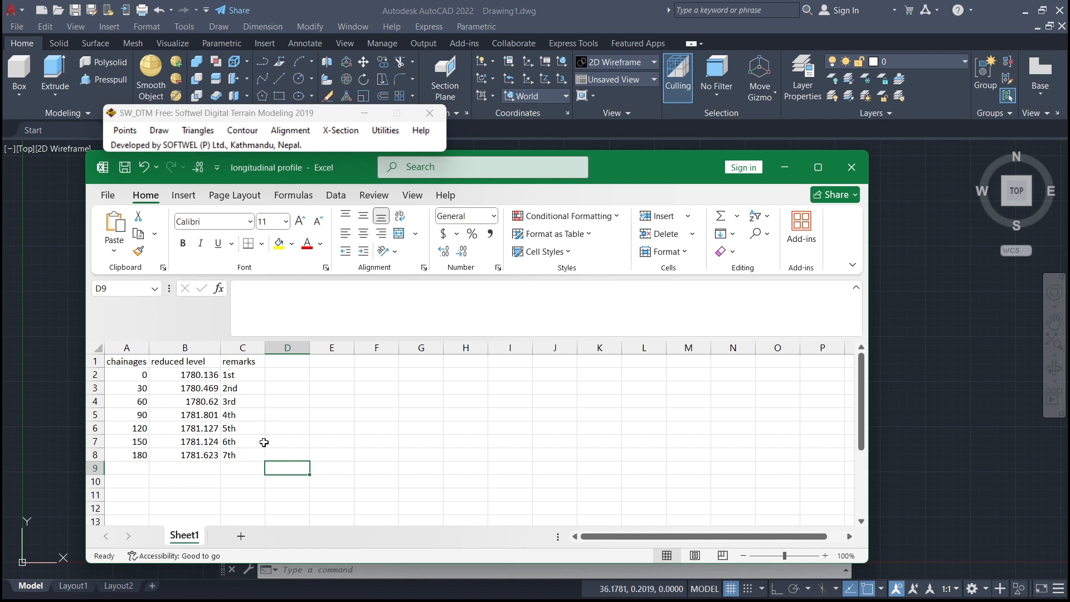
{"action": "left_click_drag", "start_coordinate": [228, 375], "coordinate": [244, 457]}
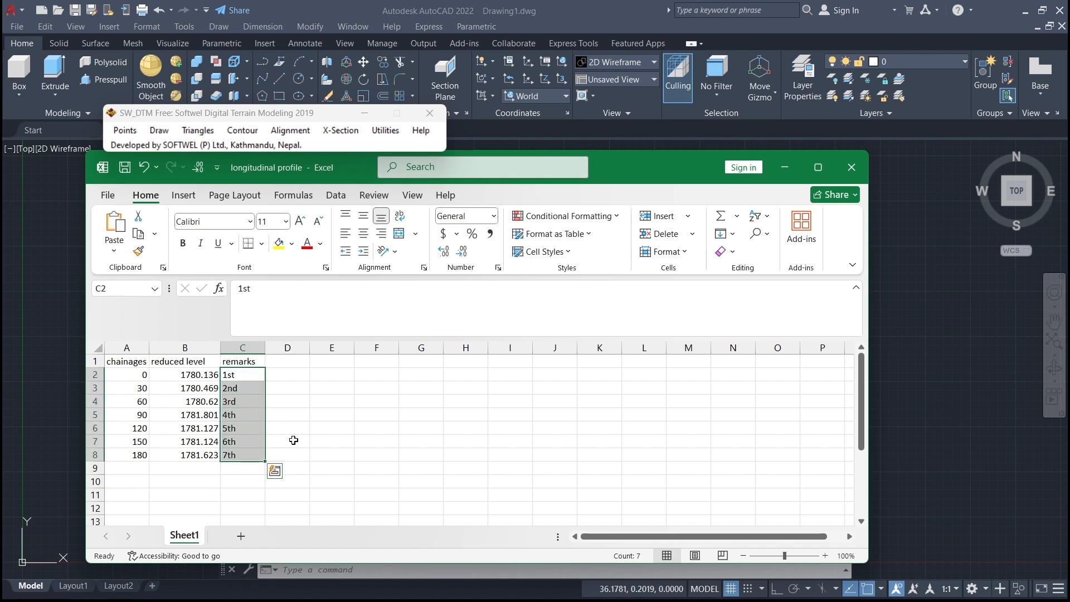
{"action": "left_click", "coordinate": [292, 441]}
{"action": "left_click", "coordinate": [237, 377]}
{"action": "left_click_drag", "start_coordinate": [236, 378], "coordinate": [236, 461]}
{"action": "left_click", "coordinate": [342, 440]}
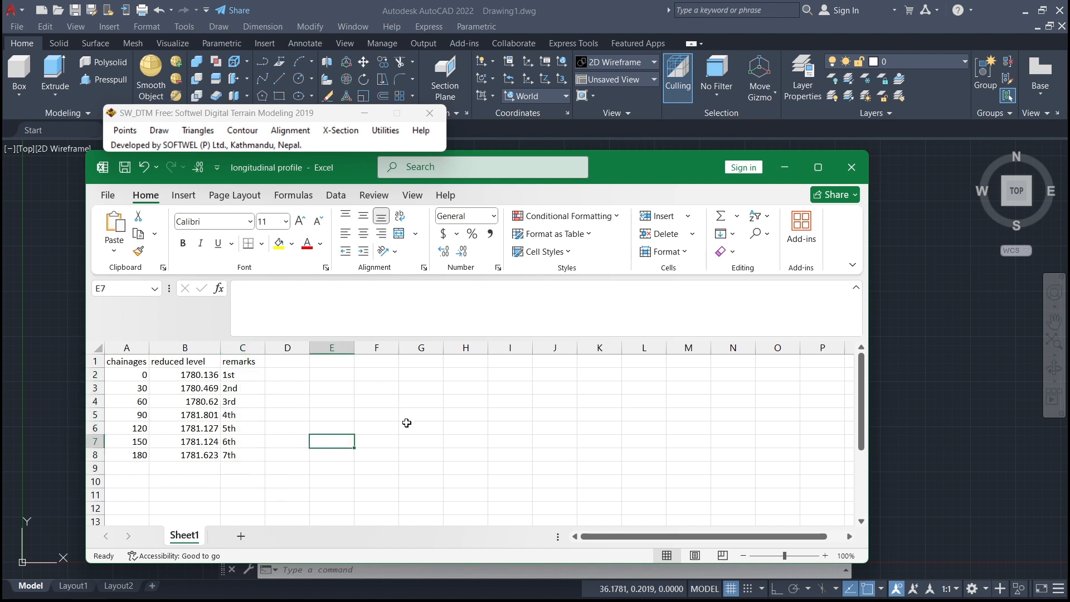
{"action": "left_click", "coordinate": [130, 361]}
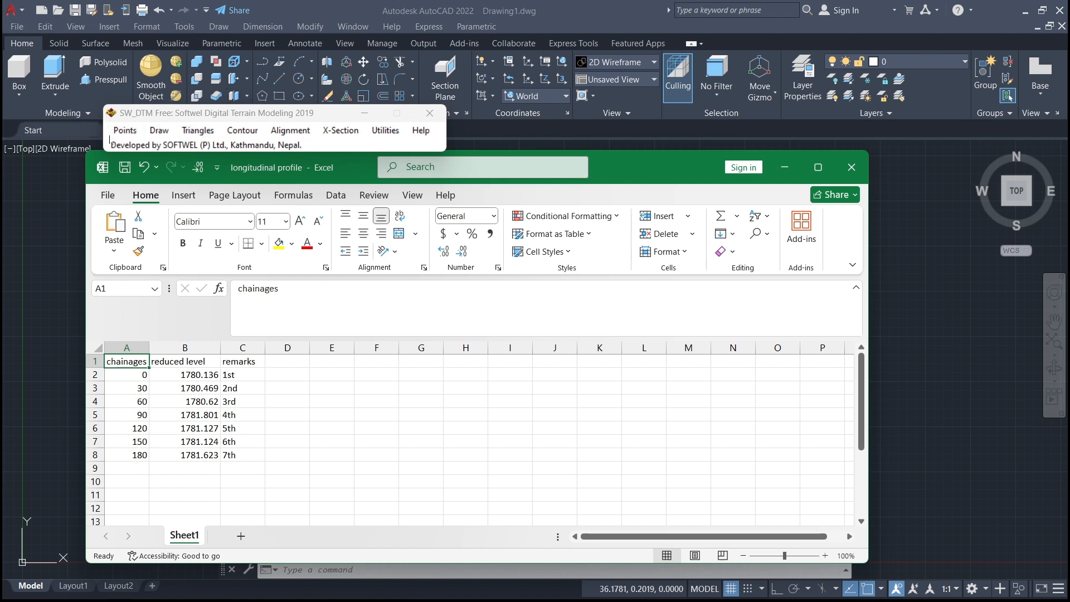
- Start SW_DTM's Draw L-Profile command and move its dialog clear of the worksheet data
{"action": "left_click", "coordinate": [357, 131]}
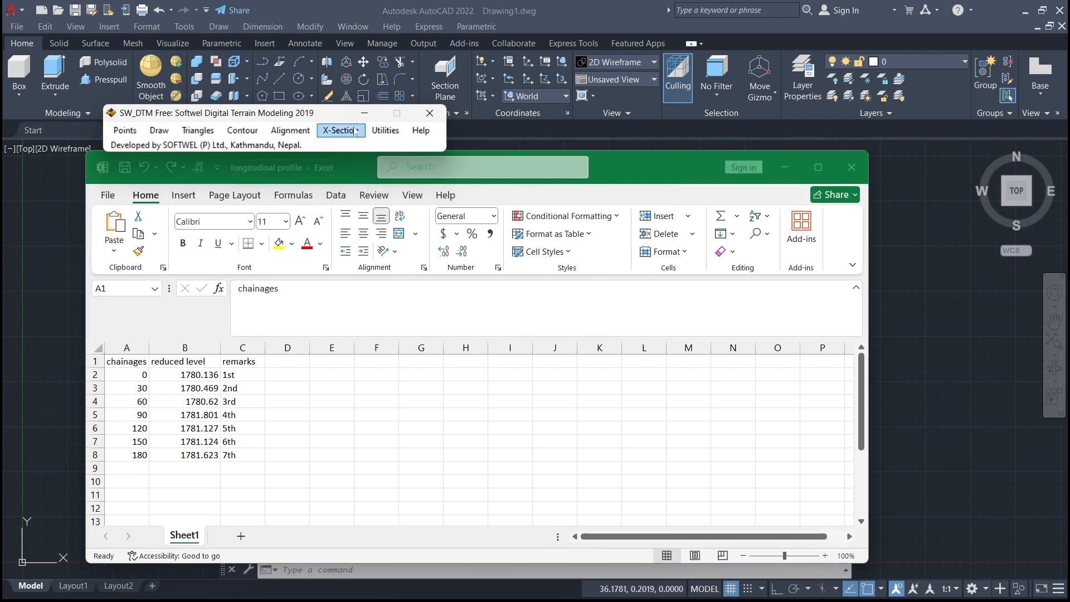
{"action": "left_click", "coordinate": [357, 132]}
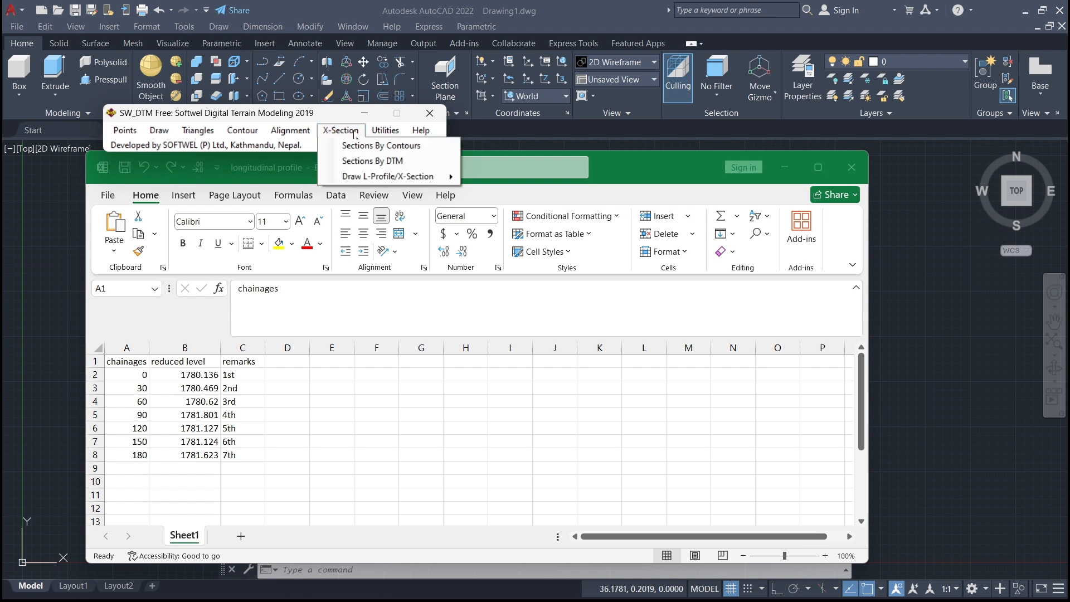
{"action": "mouse_move", "coordinate": [378, 178]}
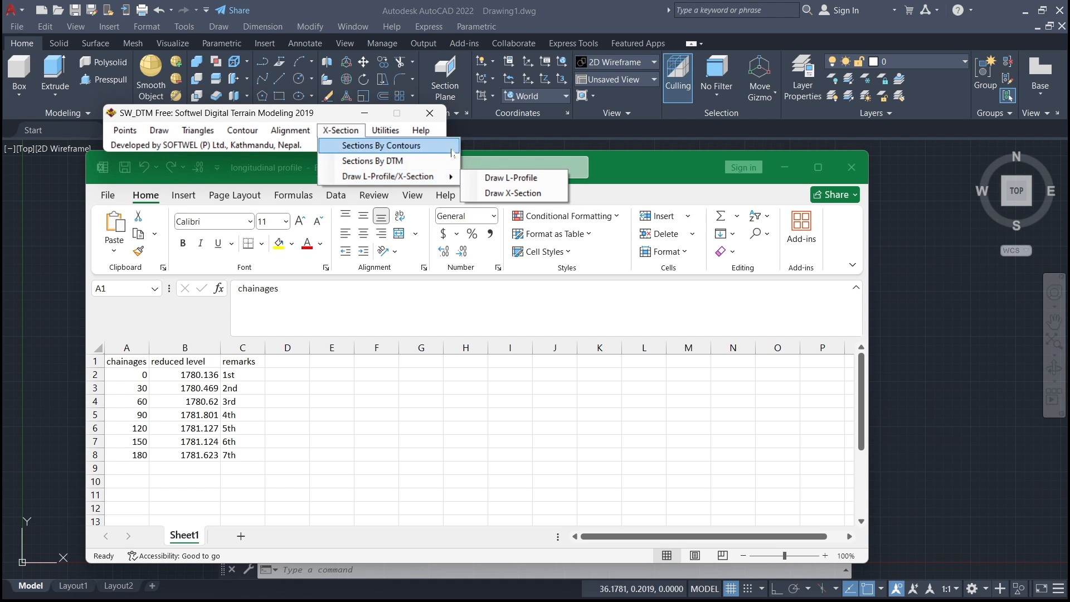
{"action": "mouse_move", "coordinate": [416, 176]}
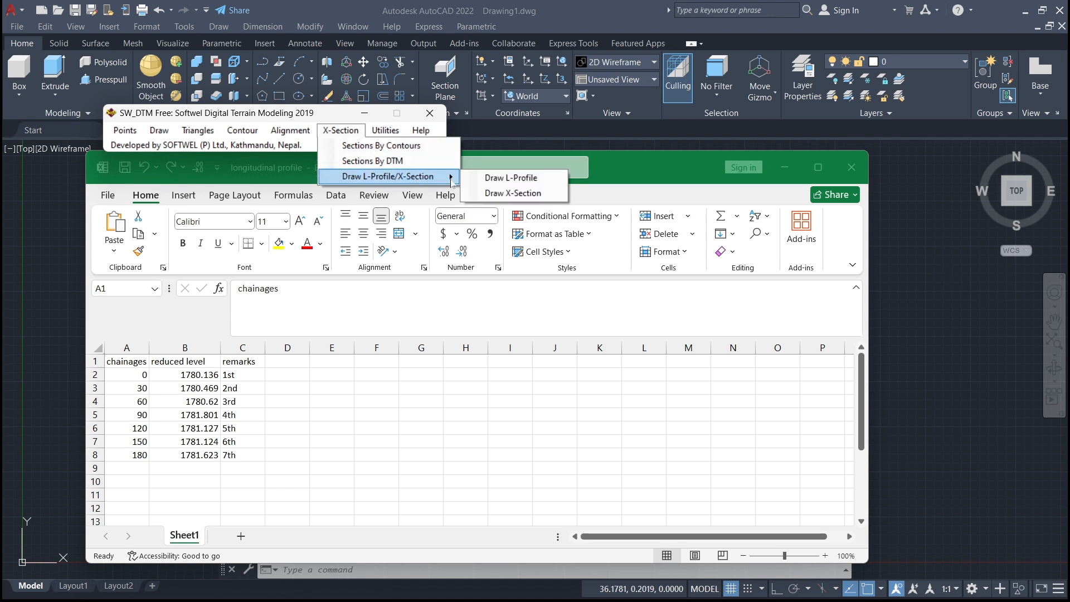
{"action": "left_click", "coordinate": [501, 178]}
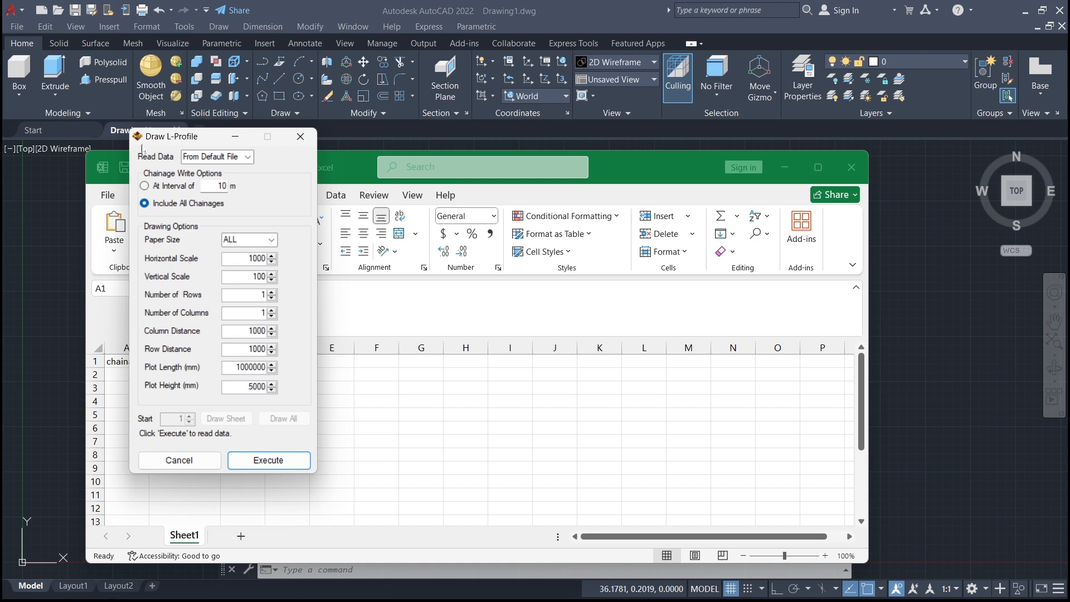
{"action": "mouse_move", "coordinate": [204, 139]}
{"action": "left_mouse_down"}
{"action": "mouse_move", "coordinate": [337, 140]}
{"action": "mouse_move", "coordinate": [497, 83]}
{"action": "left_mouse_up"}
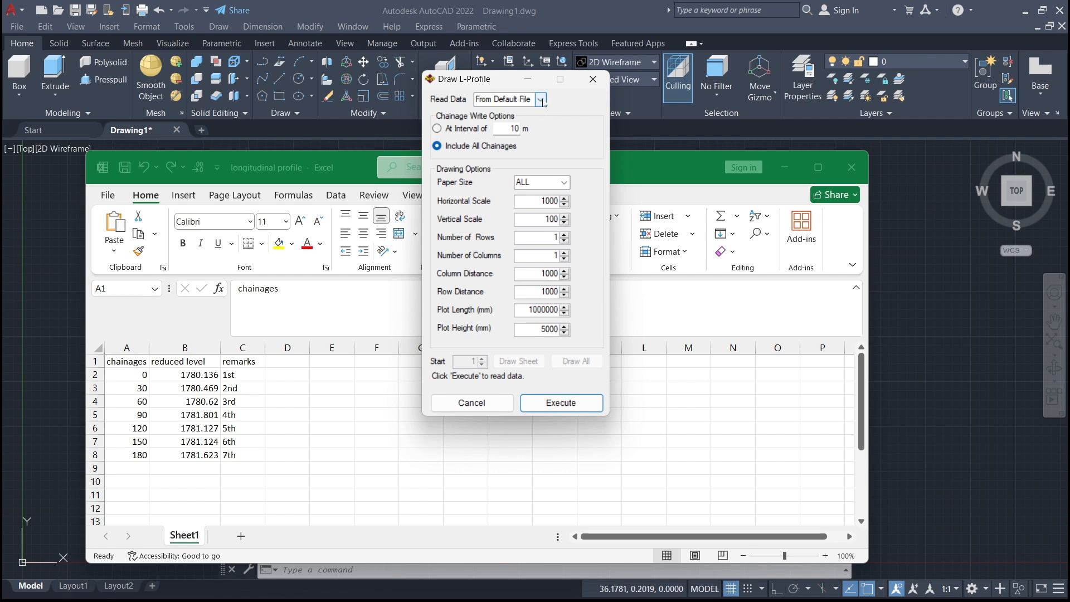
- Set the Draw L-Profile data source to From Excel
{"action": "left_click", "coordinate": [542, 99]}
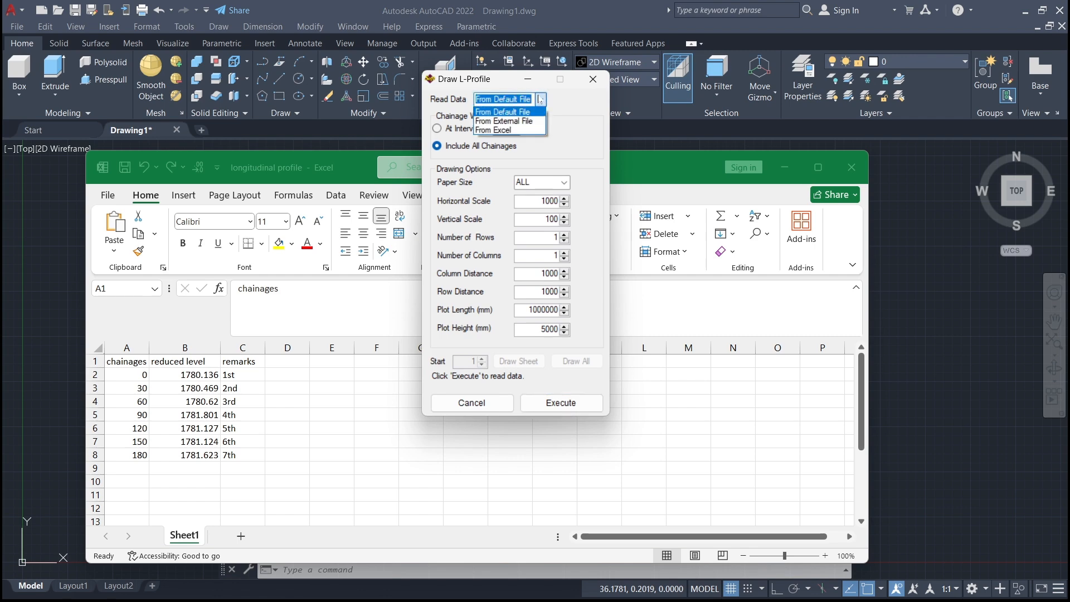
{"action": "left_click", "coordinate": [504, 121]}
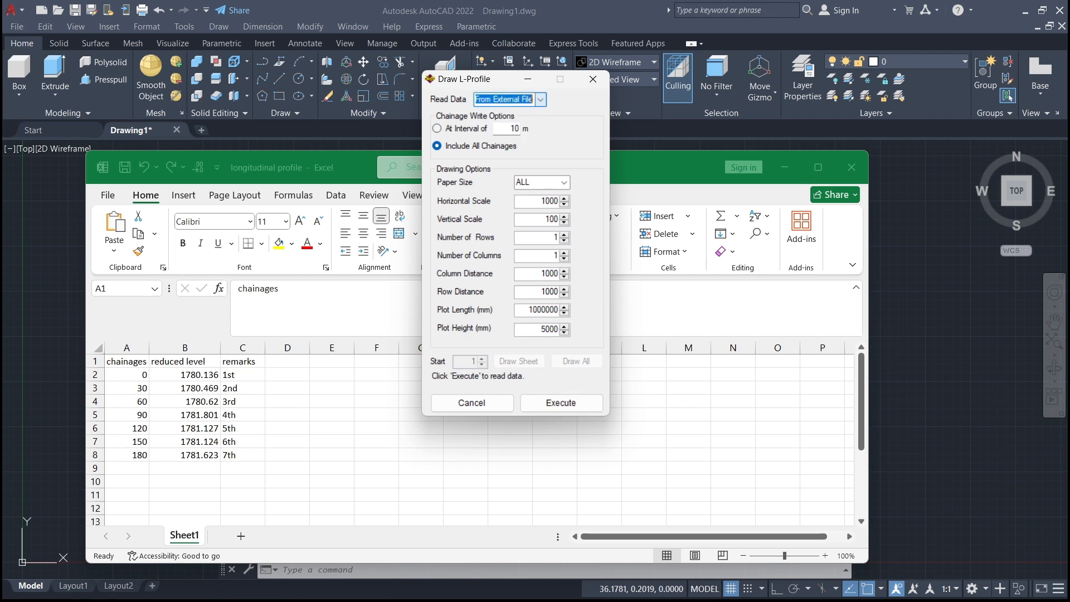
{"action": "left_click", "coordinate": [541, 99]}
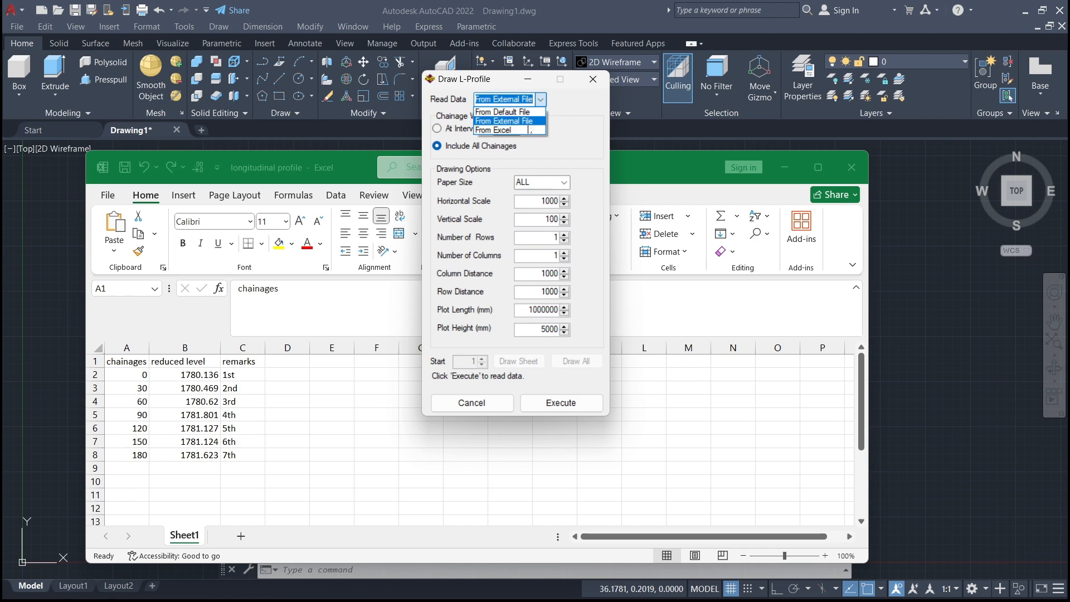
{"action": "left_click", "coordinate": [540, 100]}
{"action": "left_click", "coordinate": [540, 99]}
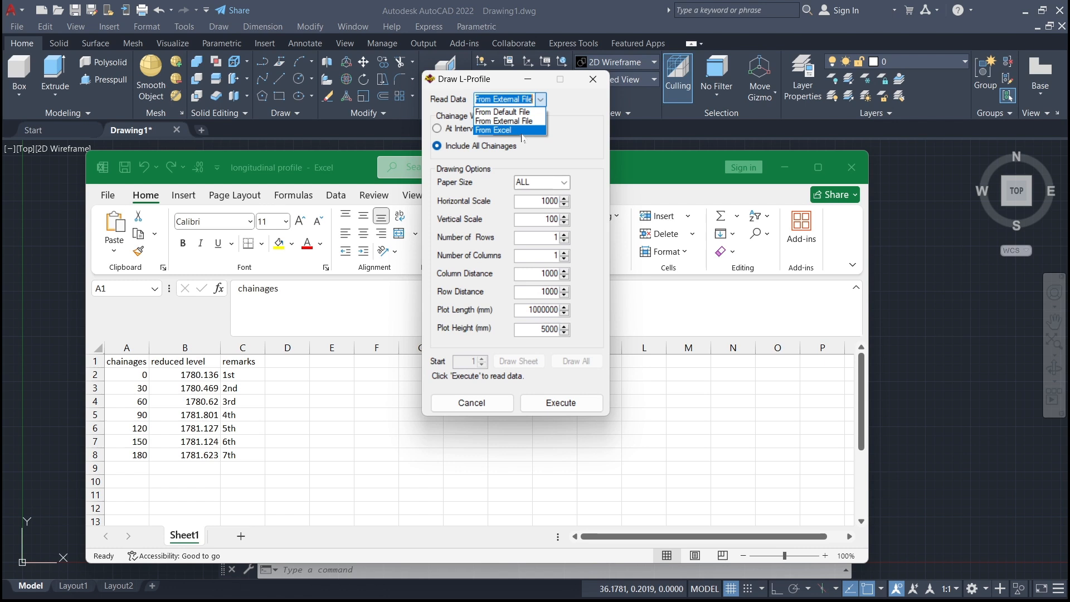
{"action": "left_click", "coordinate": [522, 131]}
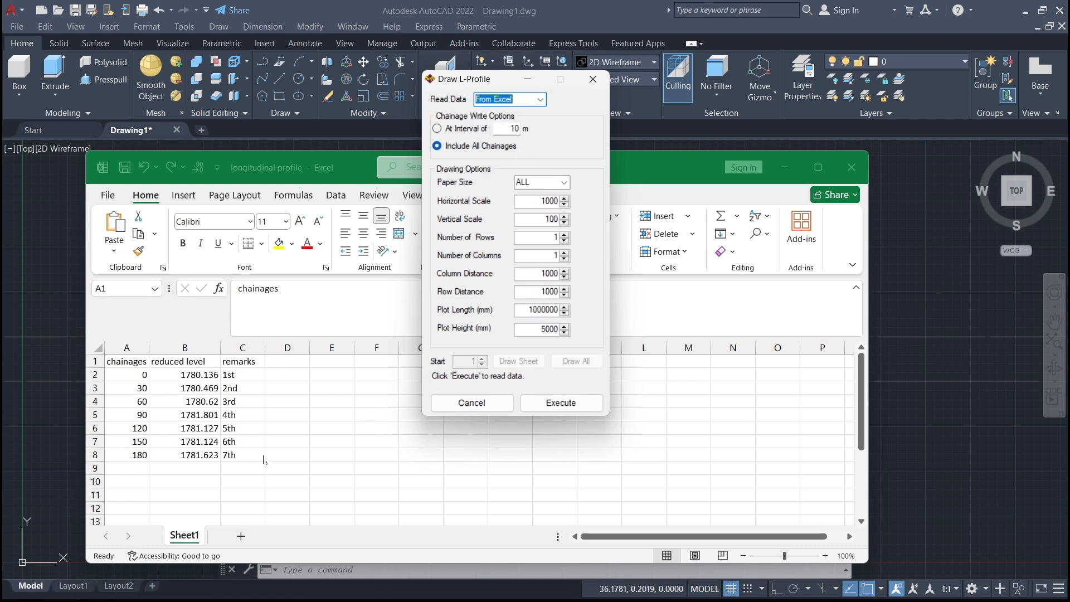
- Select the profile data in cells A2:C8 of the worksheet and have Draw L-Profile read it
{"action": "left_click", "coordinate": [245, 456]}
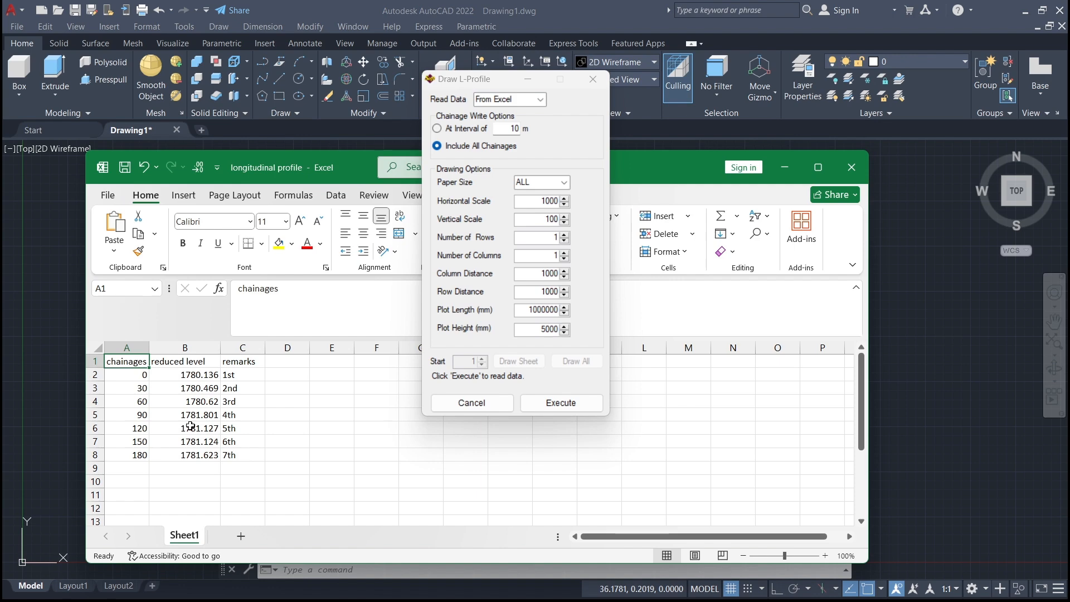
{"action": "left_click", "coordinate": [120, 390]}
{"action": "left_click_drag", "start_coordinate": [117, 375], "coordinate": [243, 461]}
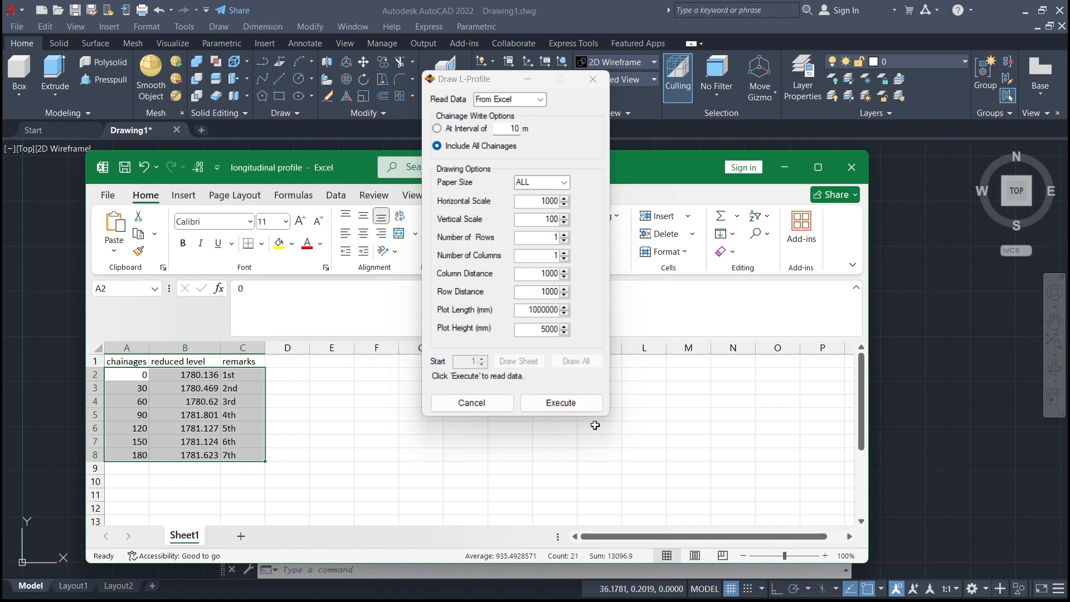
{"action": "left_click", "coordinate": [584, 405]}
{"action": "left_click", "coordinate": [583, 410]}
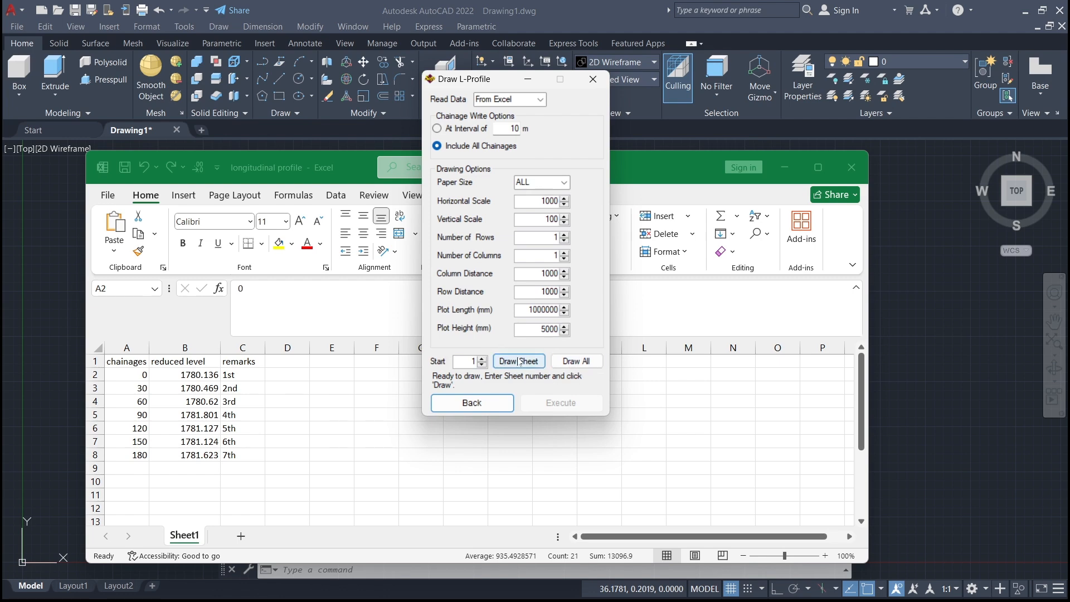
- Draw all profile sheets from a reference point just above and right of the drawing origin, and close the Draw L-Profile dialog
{"action": "left_click", "coordinate": [572, 366]}
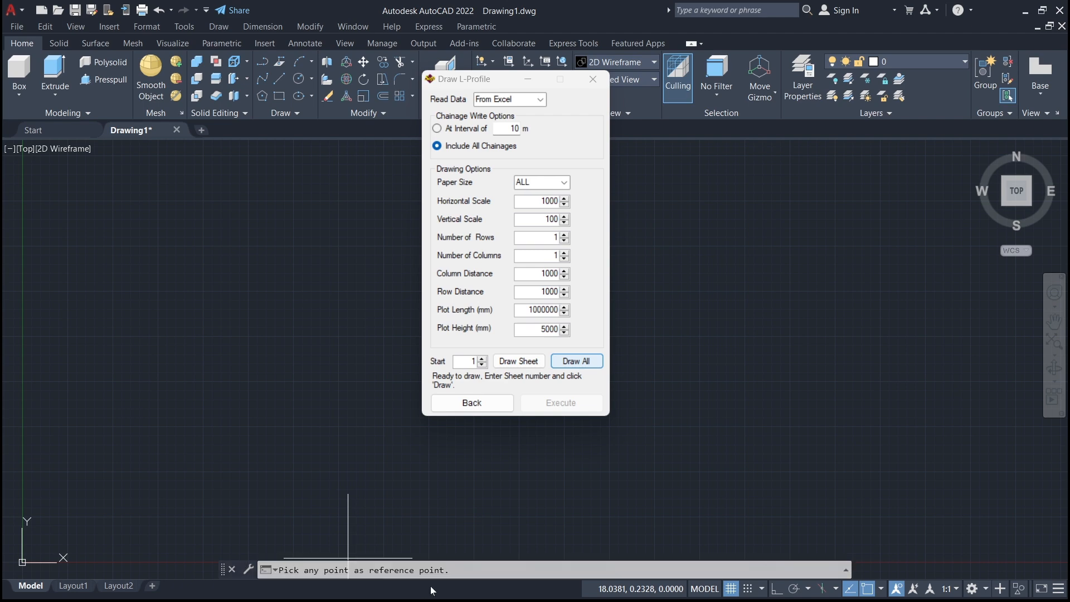
{"action": "left_click", "coordinate": [266, 417]}
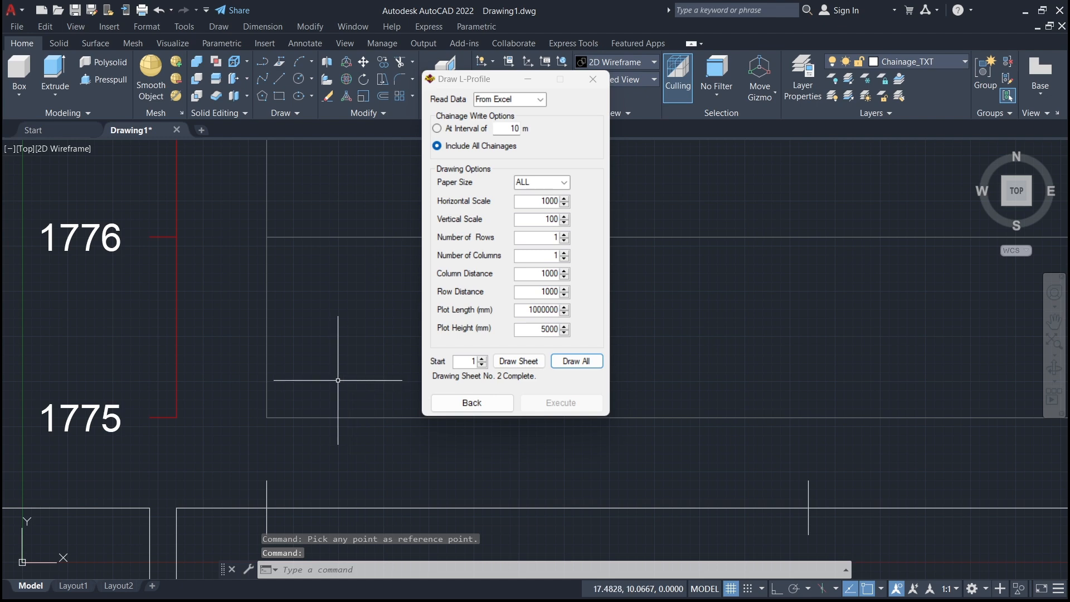
{"action": "scroll", "coordinate": [338, 381], "scroll_direction": "down", "scroll_amount": 8}
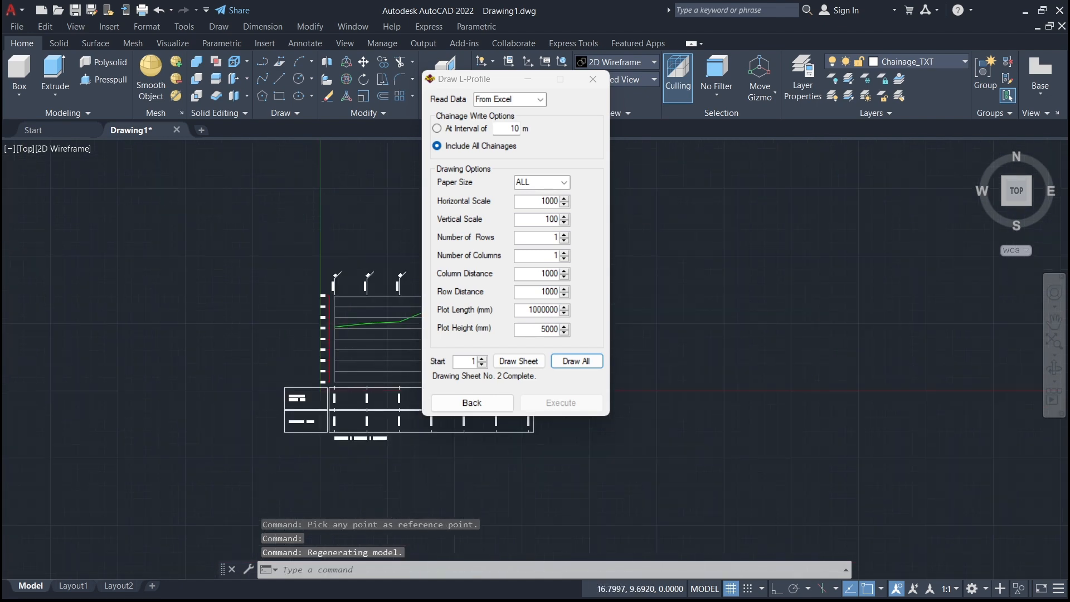
{"action": "scroll", "coordinate": [338, 380], "scroll_direction": "up", "scroll_amount": 5}
{"action": "scroll", "coordinate": [338, 380], "scroll_direction": "down", "scroll_amount": 3}
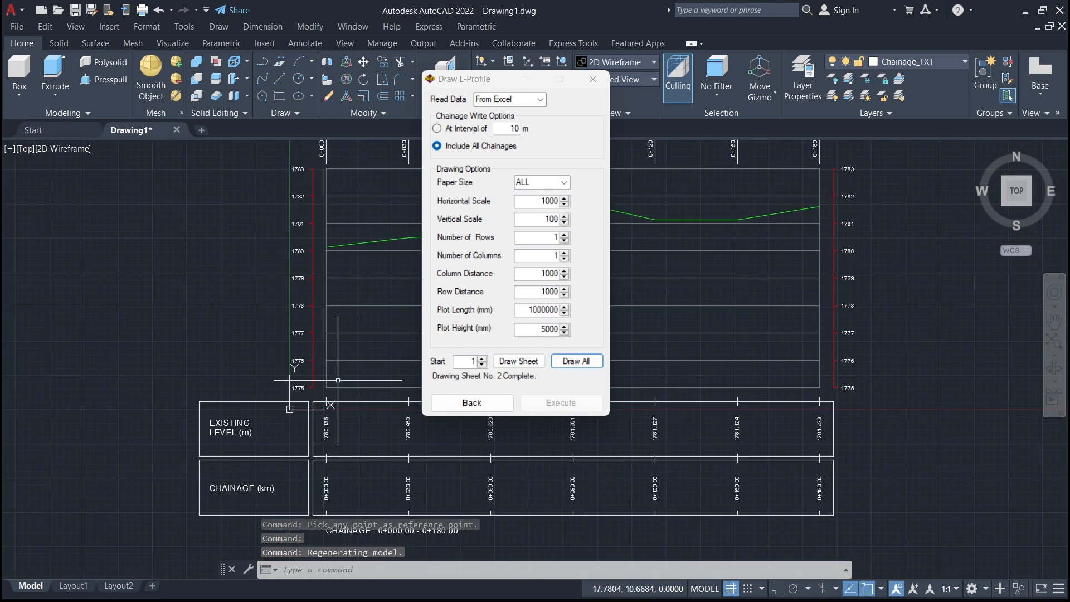
{"action": "left_click", "coordinate": [592, 78]}
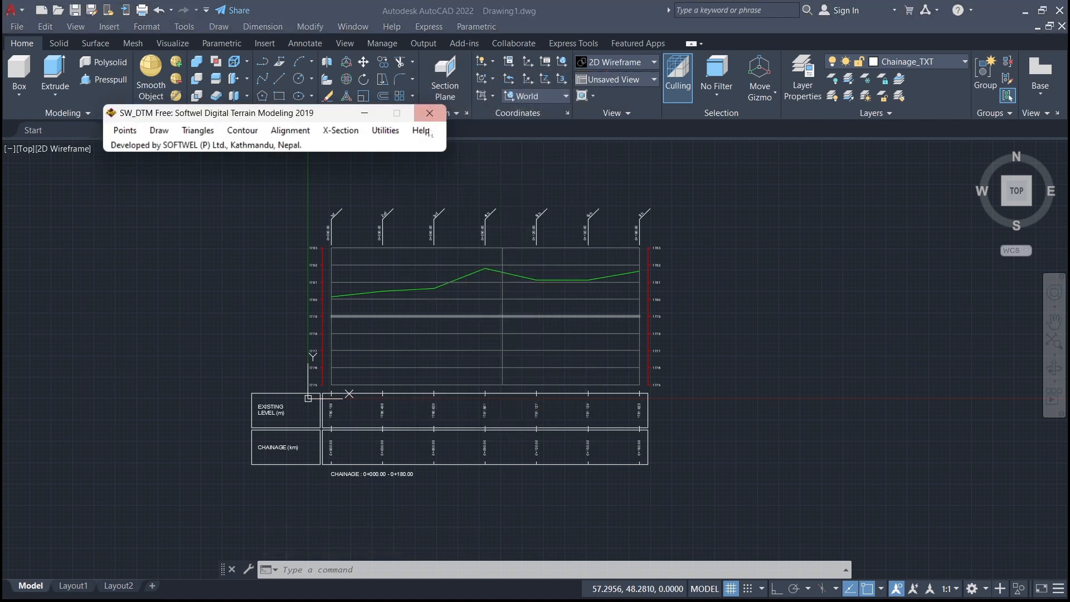
- Examine the drawn profile's ground line, elevation axes, station labels, and existing level and chainage rows
{"action": "scroll", "coordinate": [239, 419], "scroll_direction": "up", "scroll_amount": 2}
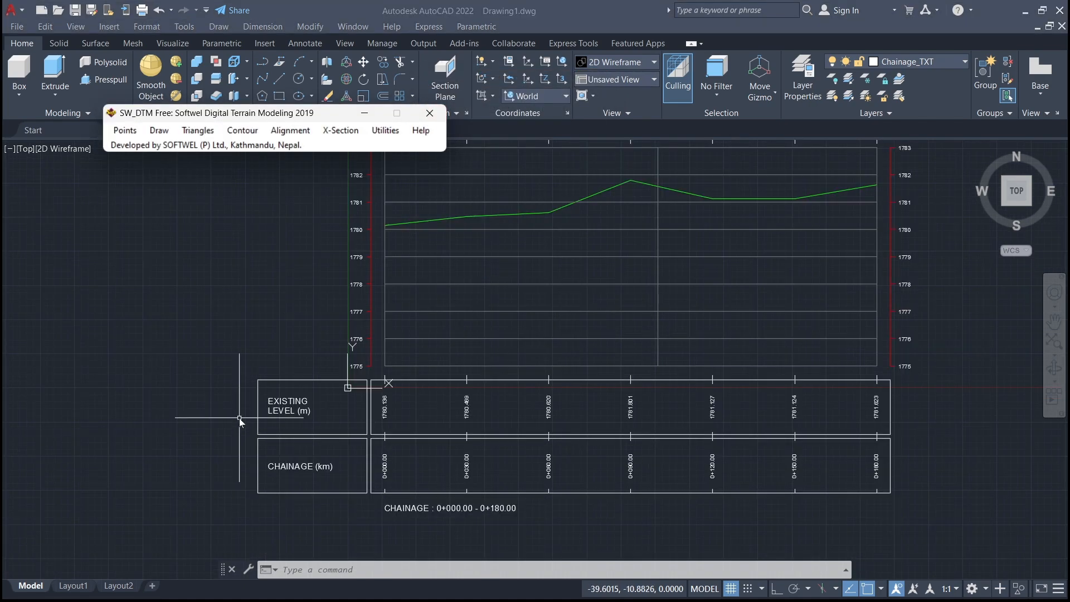
{"action": "scroll", "coordinate": [405, 444], "scroll_direction": "up", "scroll_amount": 1}
{"action": "scroll", "coordinate": [405, 444], "scroll_direction": "down", "scroll_amount": 3}
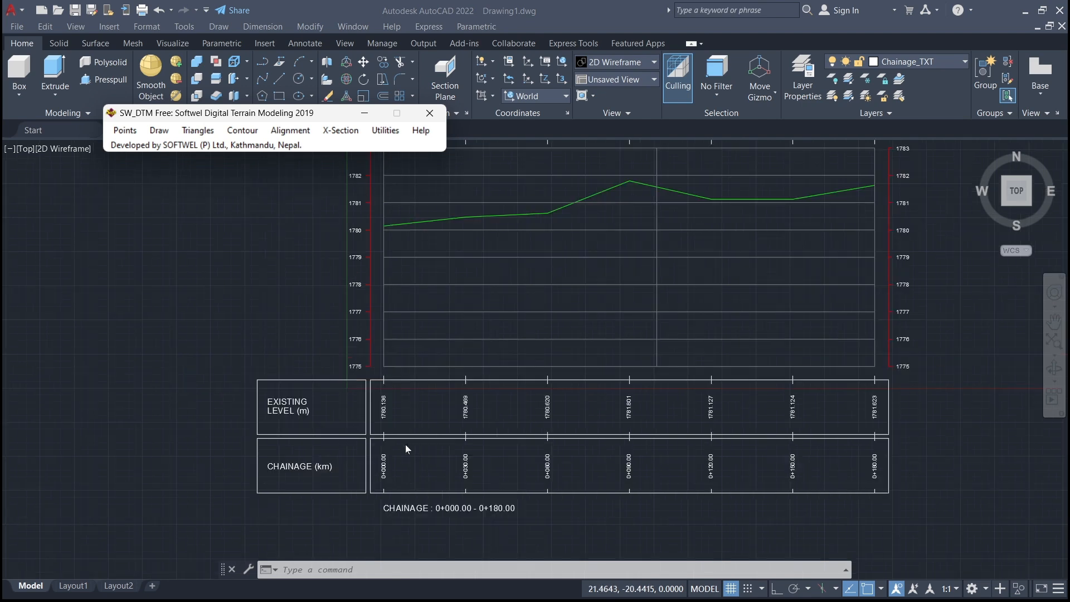
{"action": "scroll", "coordinate": [627, 304], "scroll_direction": "up", "scroll_amount": 3}
{"action": "scroll", "coordinate": [627, 303], "scroll_direction": "down", "scroll_amount": 5}
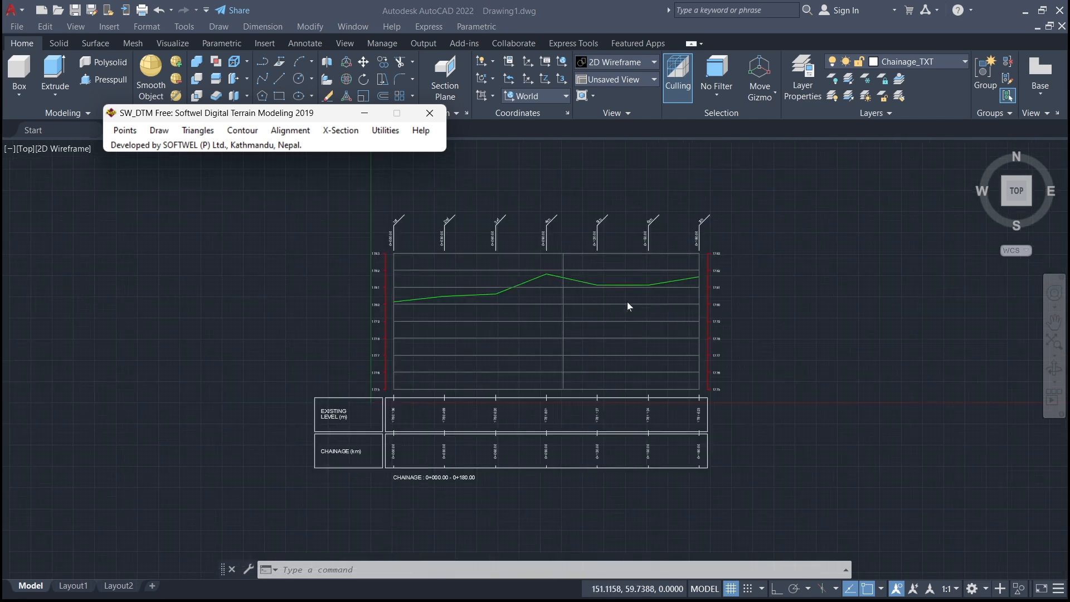
{"action": "scroll", "coordinate": [552, 376], "scroll_direction": "up", "scroll_amount": 5}
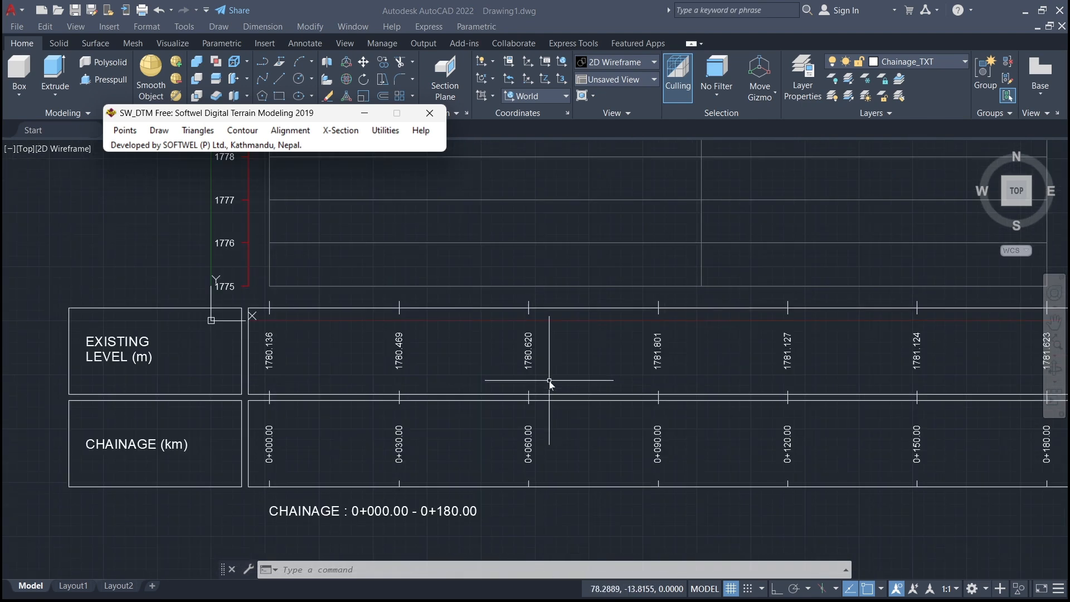
{"action": "scroll", "coordinate": [550, 380], "scroll_direction": "down", "scroll_amount": 3}
{"action": "scroll", "coordinate": [613, 281], "scroll_direction": "down", "scroll_amount": 2}
{"action": "scroll", "coordinate": [615, 282], "scroll_direction": "up", "scroll_amount": 5}
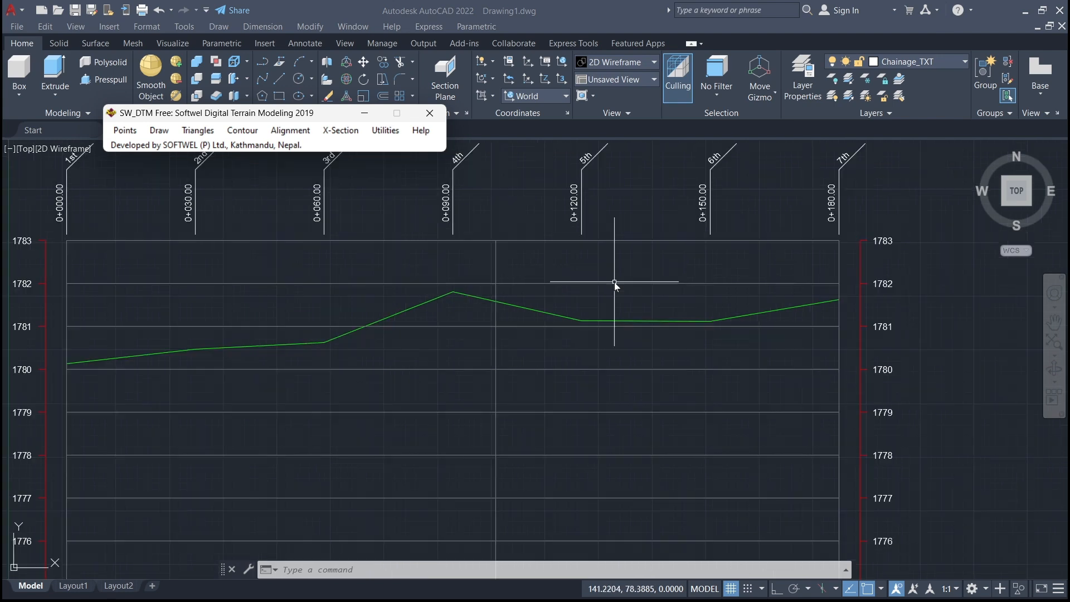
{"action": "scroll", "coordinate": [613, 281], "scroll_direction": "down", "scroll_amount": 2}
{"action": "scroll", "coordinate": [611, 276], "scroll_direction": "down", "scroll_amount": 2}
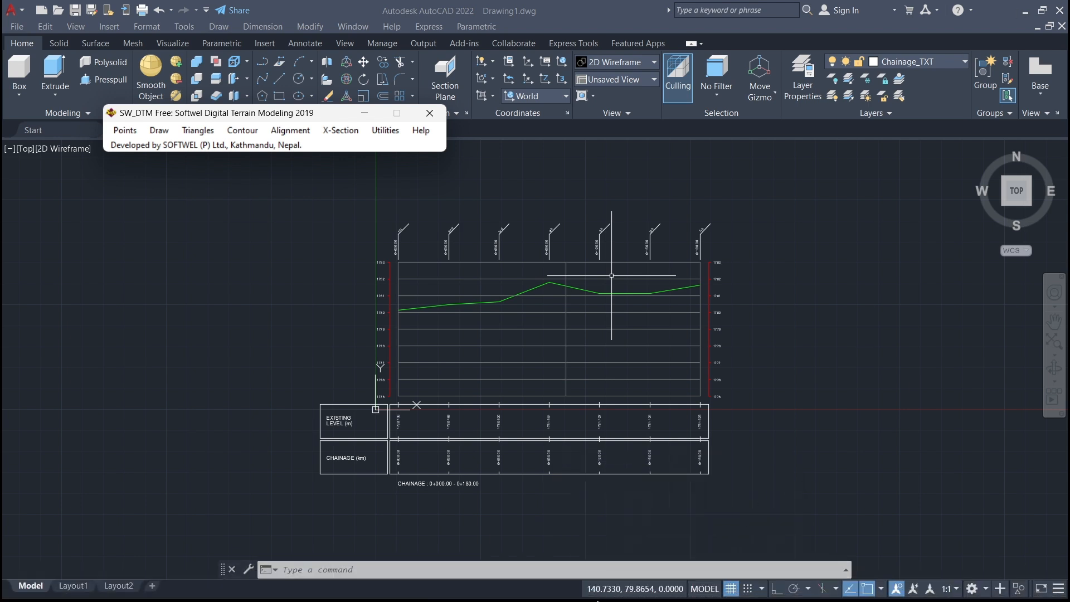
- Switch to the desktop folder, open the "road" image with Snipping Tool, and arrange the windows so the picture is unobstructed
{"action": "left_click", "coordinate": [597, 595]}
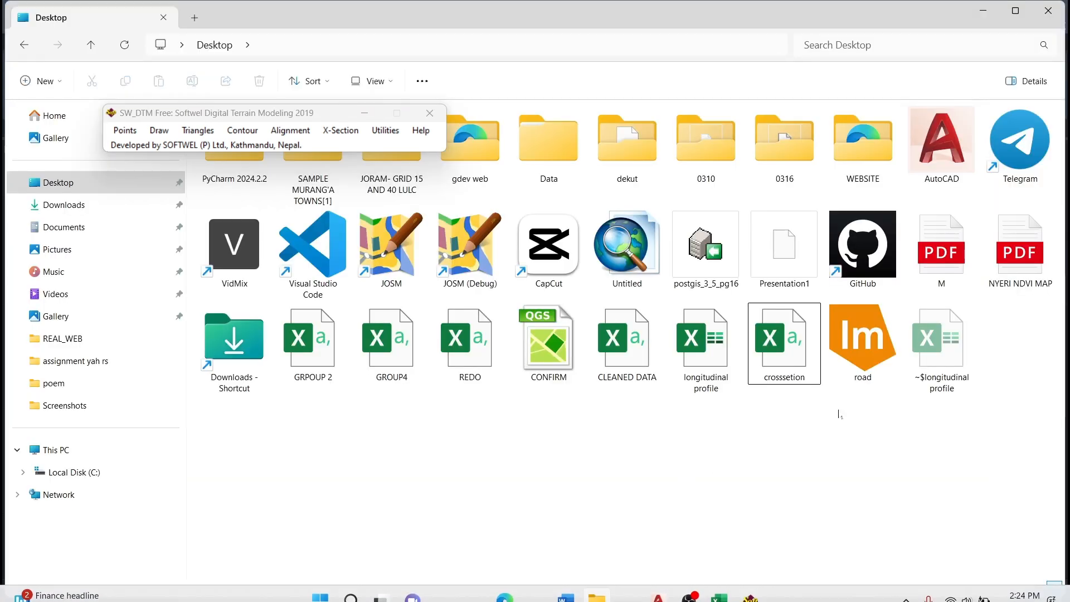
{"action": "left_click", "coordinate": [844, 345]}
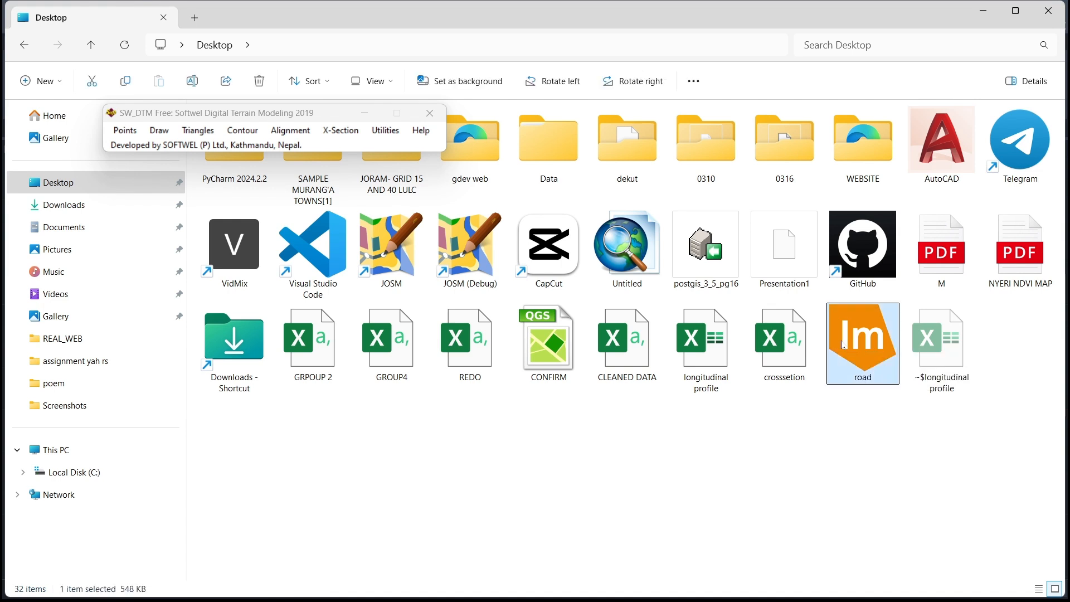
{"action": "right_click", "coordinate": [845, 356]}
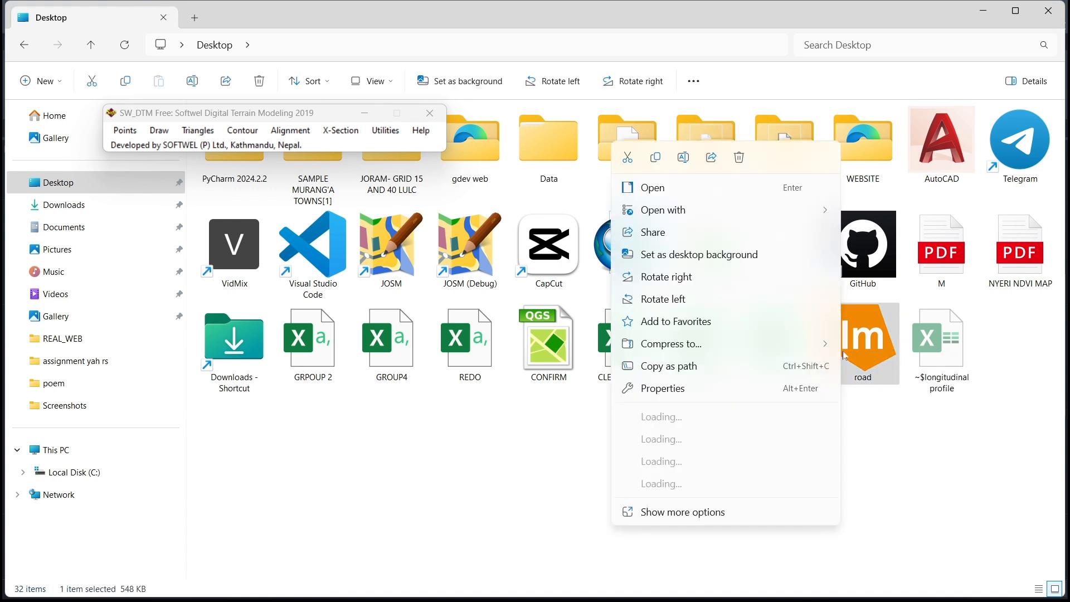
{"action": "mouse_move", "coordinate": [725, 210]}
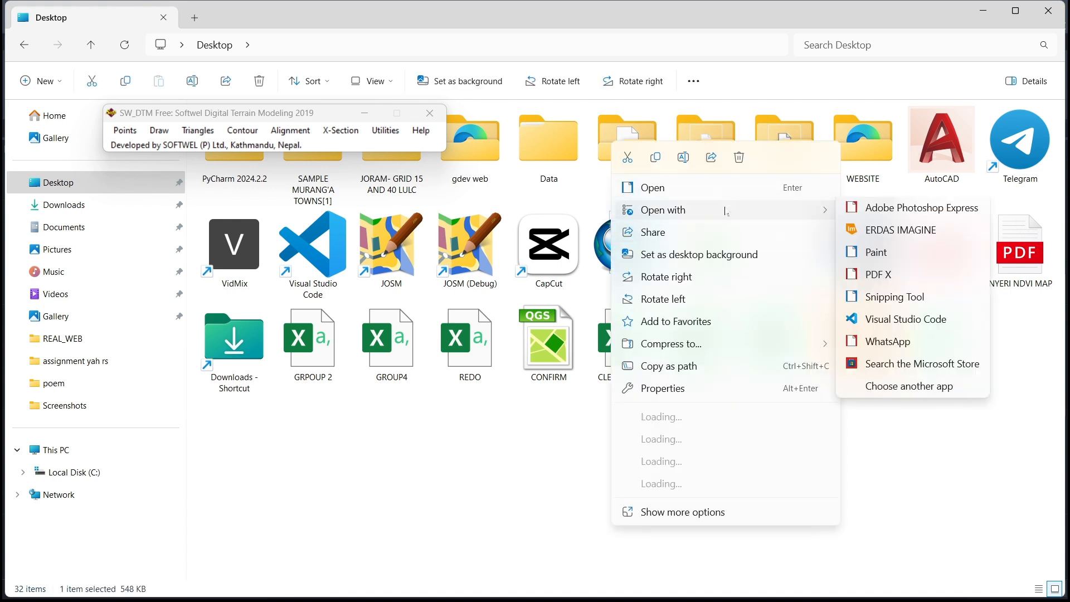
{"action": "left_click", "coordinate": [891, 303]}
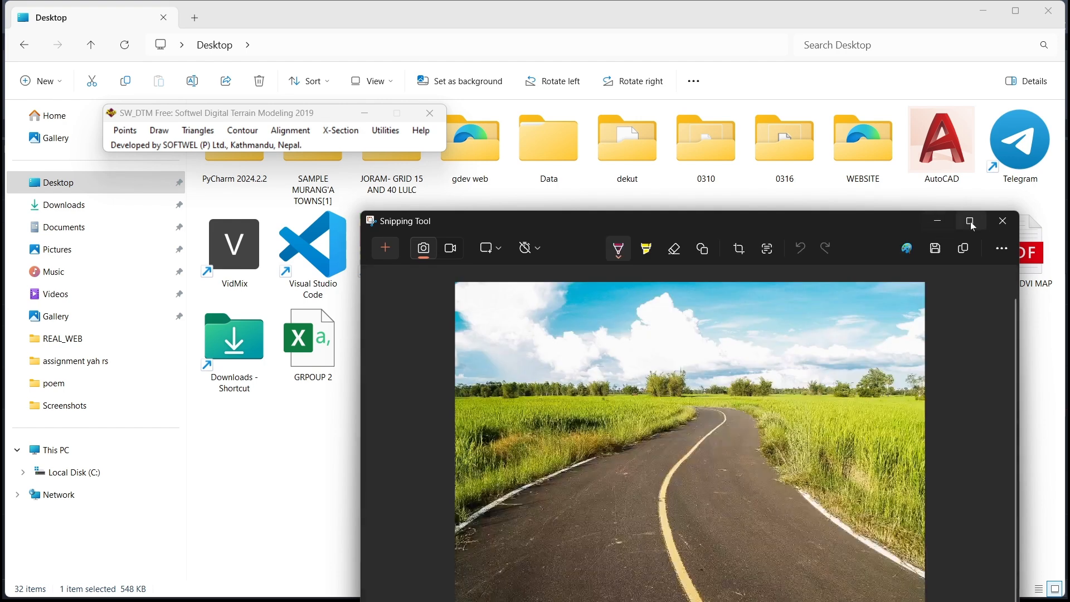
{"action": "left_click_drag", "start_coordinate": [821, 222], "coordinate": [736, 66]}
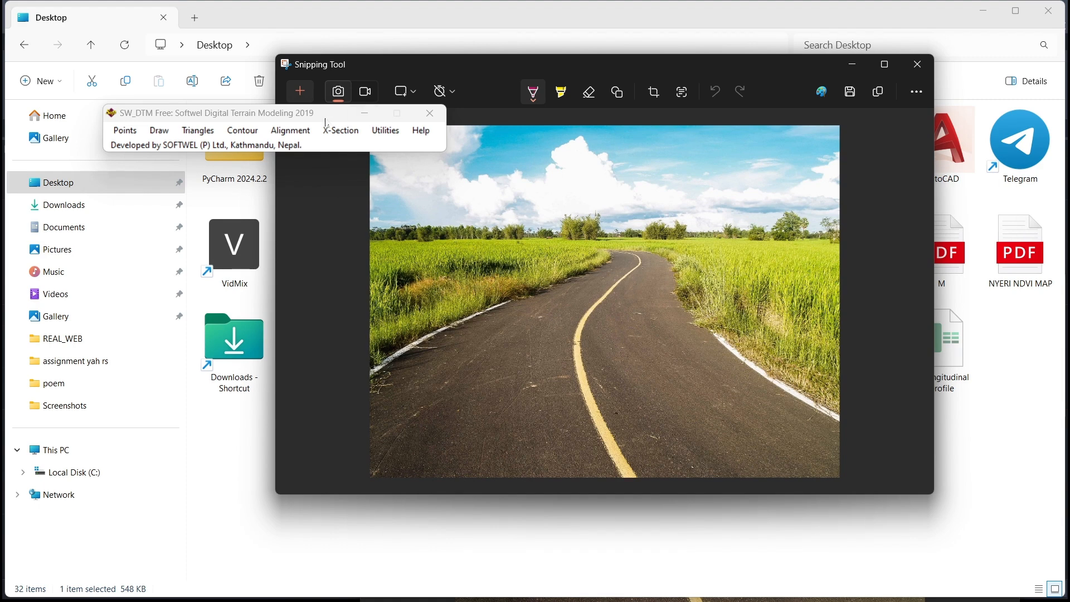
{"action": "left_click_drag", "start_coordinate": [321, 114], "coordinate": [129, 261]}
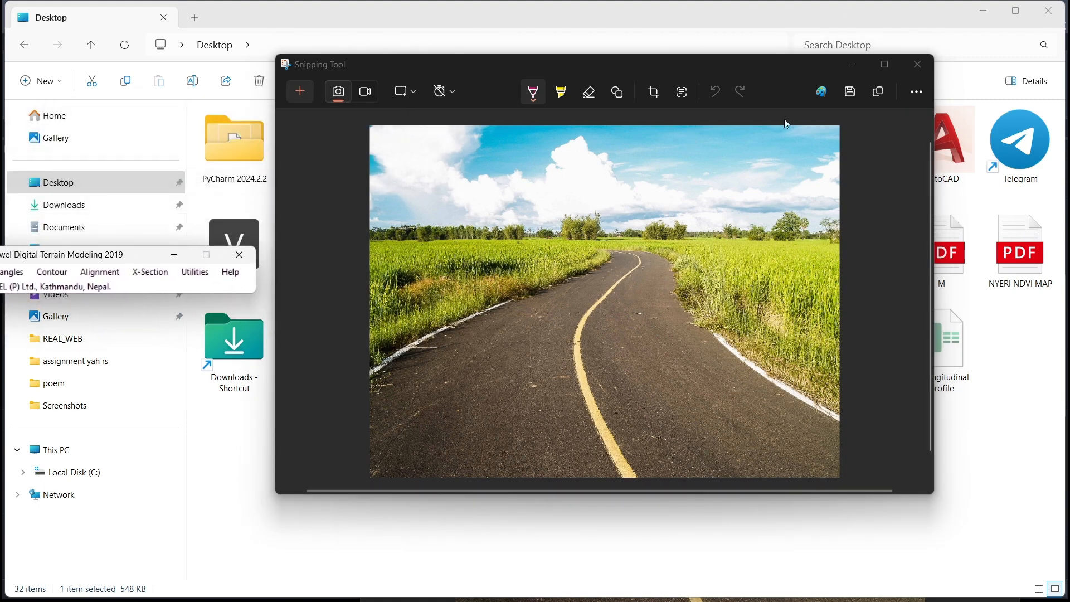
- Trace the road's centre line on the image with the highlighter in yellow and again in orange, up past the far bend
{"action": "left_click", "coordinate": [561, 91]}
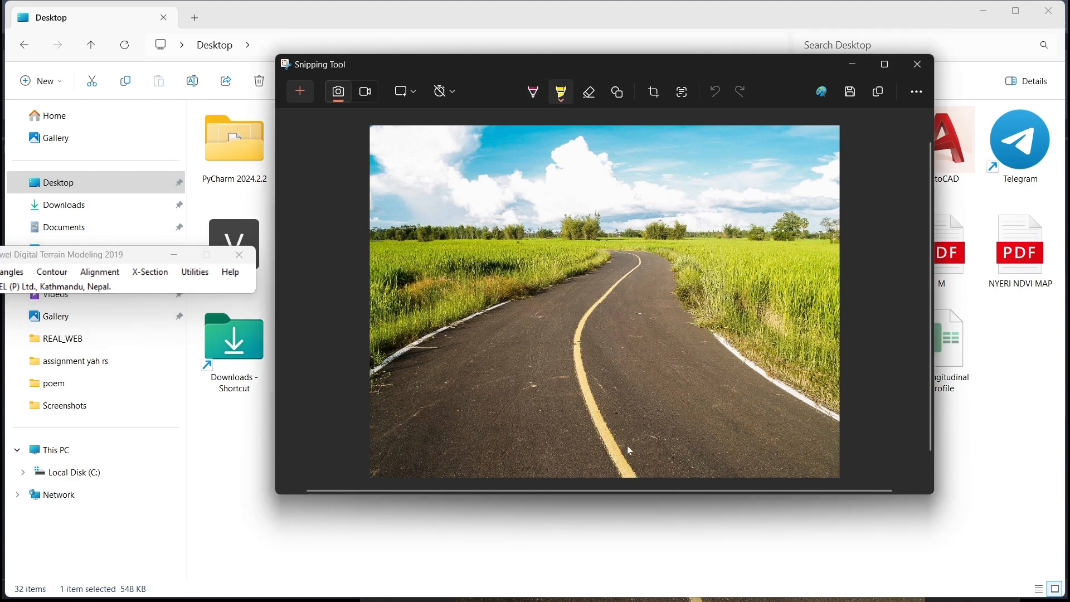
{"action": "left_click_drag", "start_coordinate": [629, 449], "coordinate": [608, 398]}
{"action": "left_click_drag", "start_coordinate": [613, 352], "coordinate": [612, 336]}
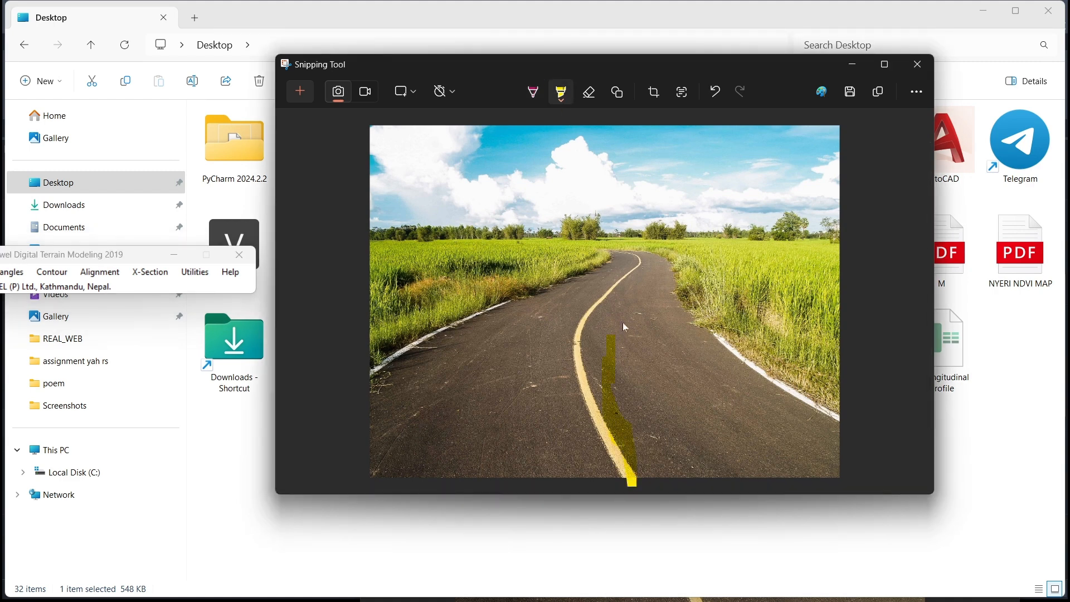
{"action": "left_click", "coordinate": [562, 95]}
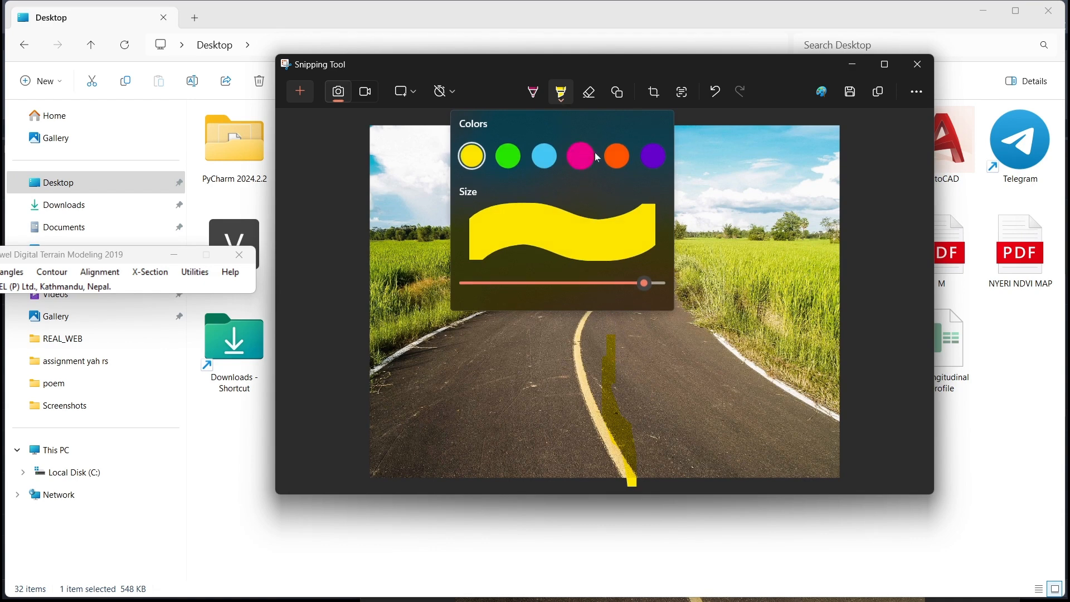
{"action": "left_click", "coordinate": [617, 152]}
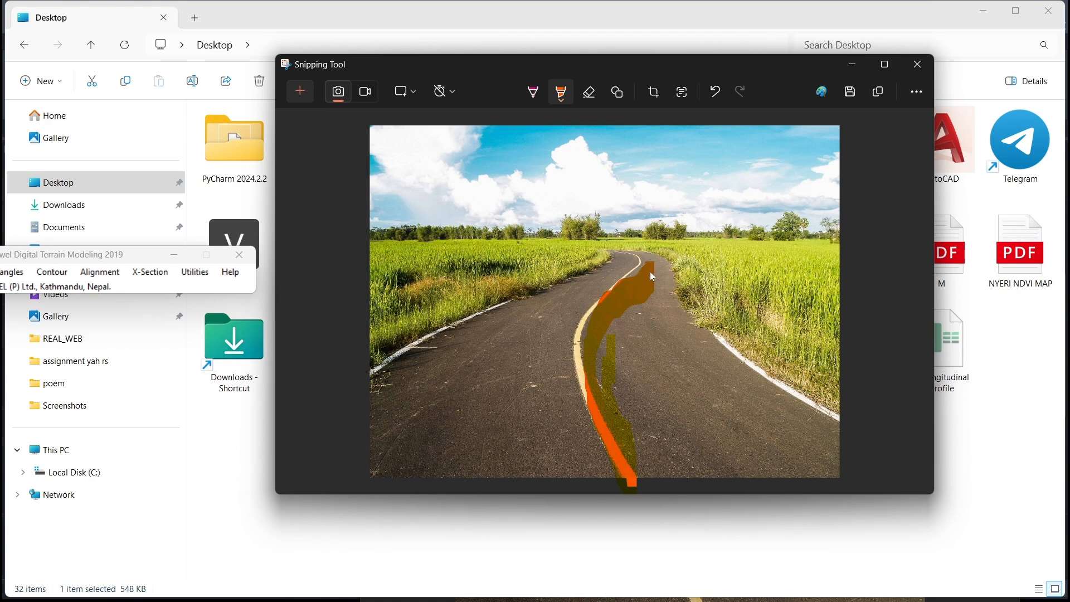
{"action": "left_click_drag", "start_coordinate": [632, 245], "coordinate": [561, 213]}
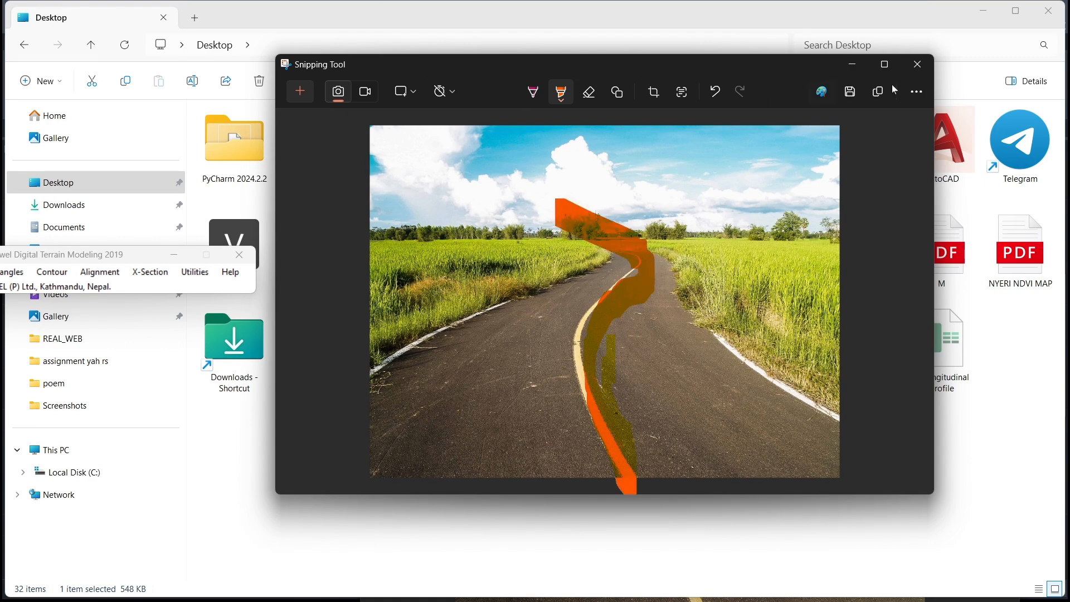
- Put away both Snipping Tool windows and return to the longitudinal profile in AutoCAD, framing its graph and data rows
{"action": "left_click", "coordinate": [844, 70]}
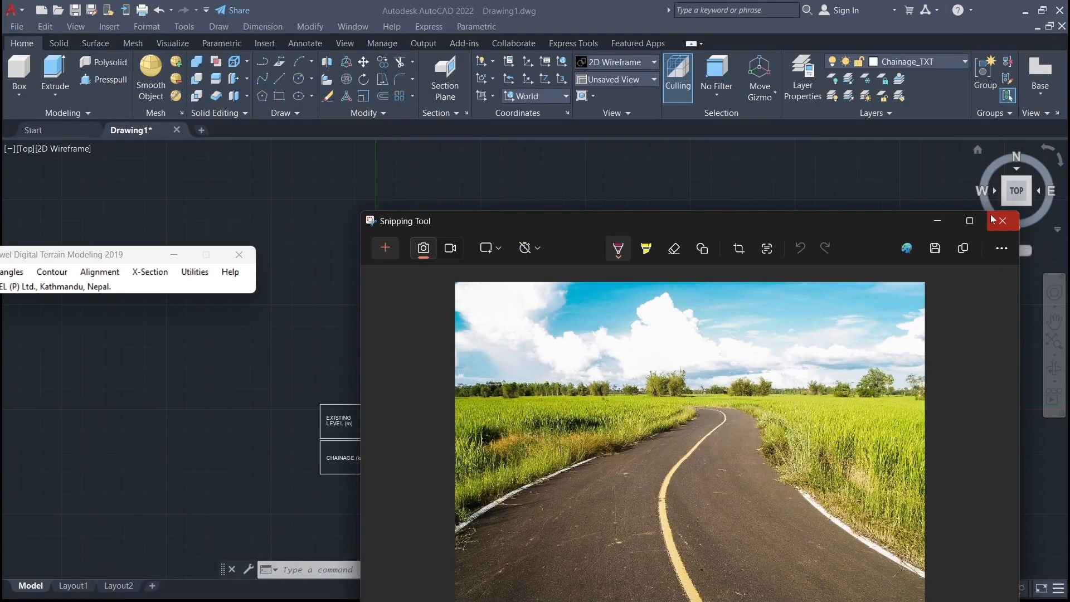
{"action": "left_click", "coordinate": [1002, 221]}
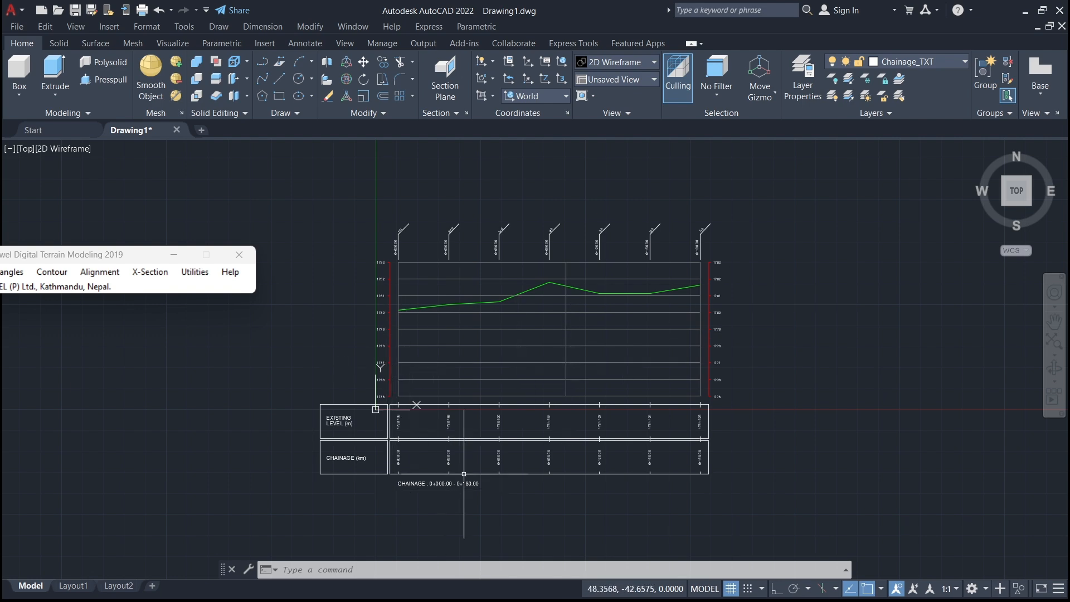
{"action": "scroll", "coordinate": [467, 472], "scroll_direction": "up", "scroll_amount": 4}
{"action": "scroll", "coordinate": [468, 473], "scroll_direction": "down", "scroll_amount": 5}
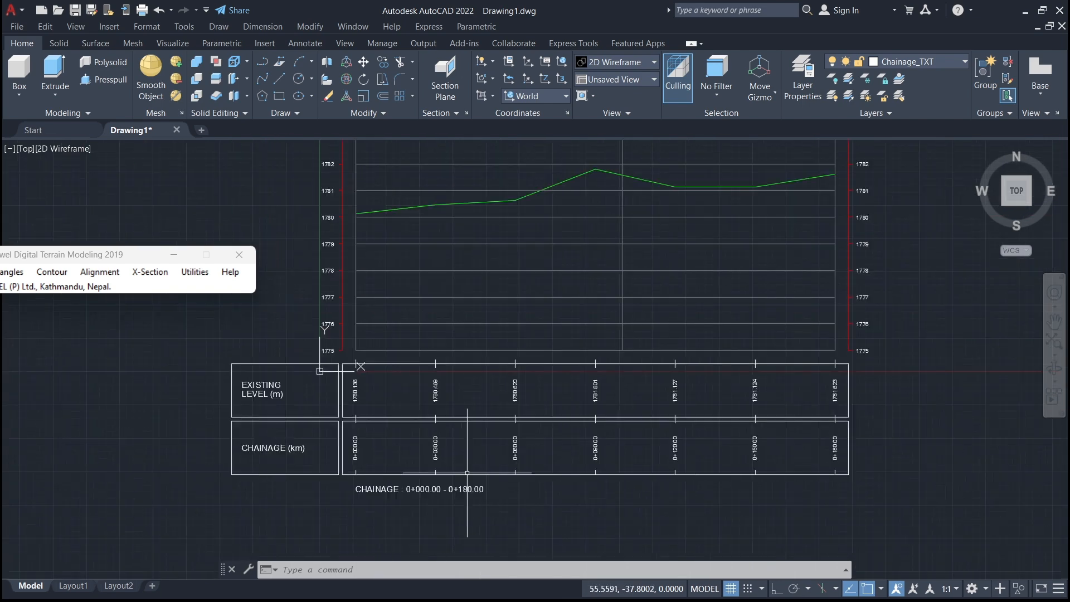
{"action": "scroll", "coordinate": [477, 402], "scroll_direction": "up", "scroll_amount": 2}
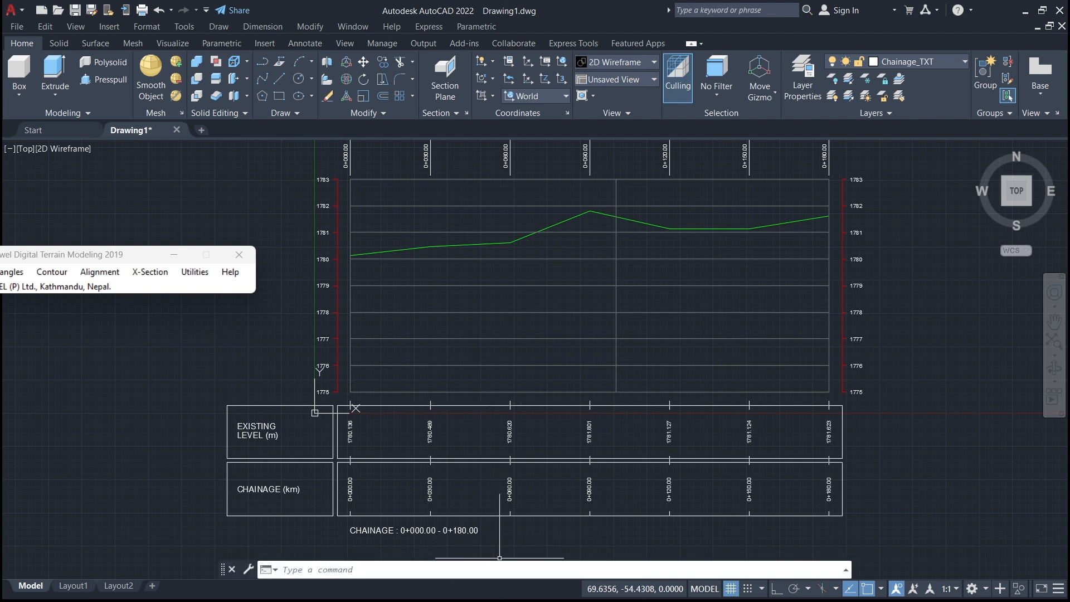
- Start plotting the drawing with DWG To PDF.pc3 as the plotter
{"action": "left_click", "coordinate": [500, 569]}
{"action": "type", "text": "plo"}
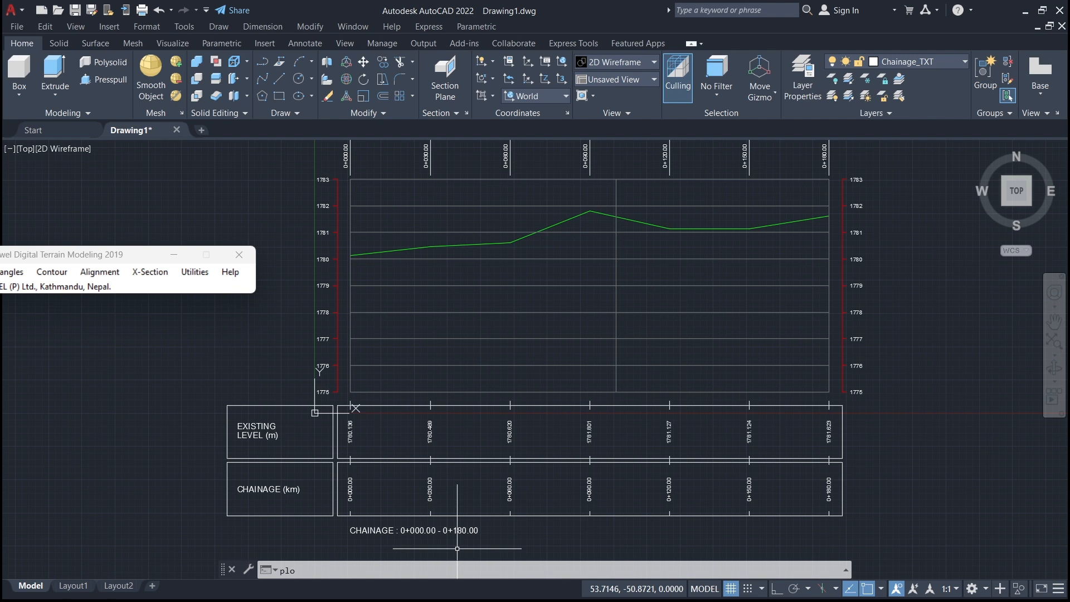
{"action": "type", "text": "t"}
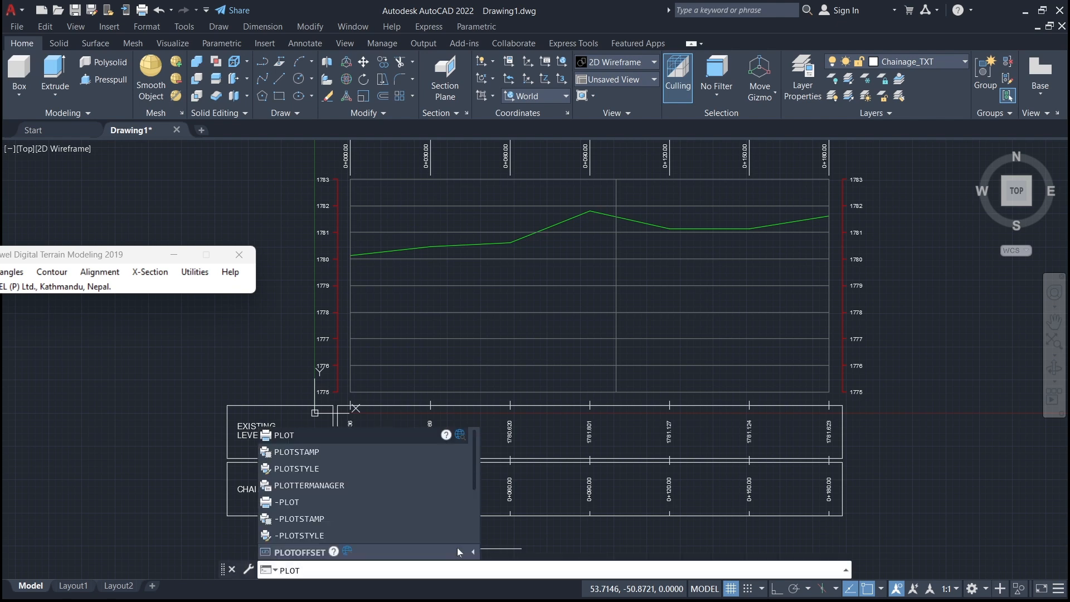
{"action": "key", "text": "Return"}
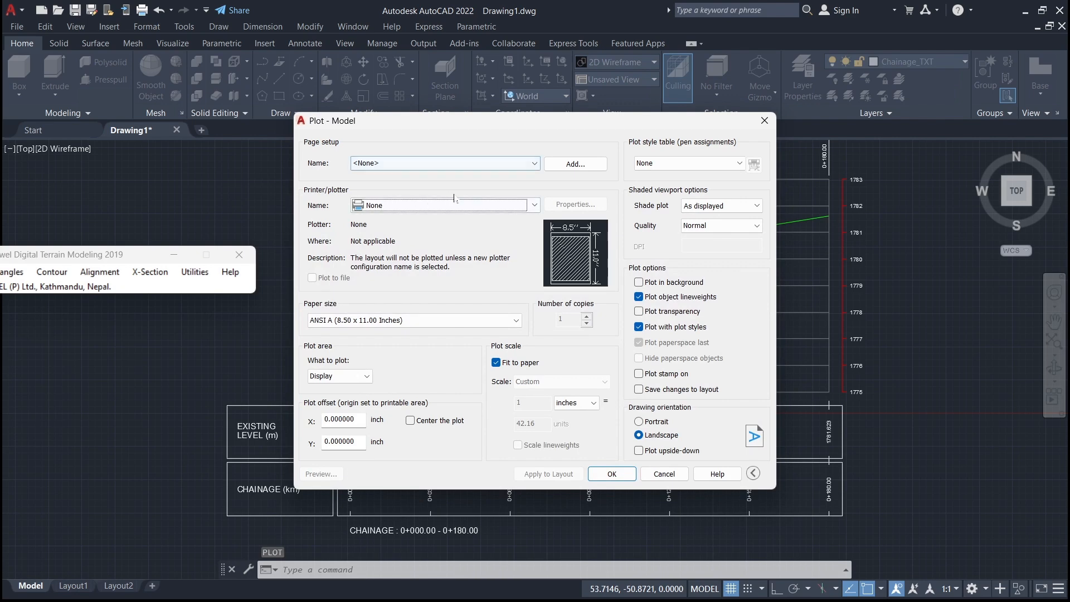
{"action": "left_click", "coordinate": [472, 207]}
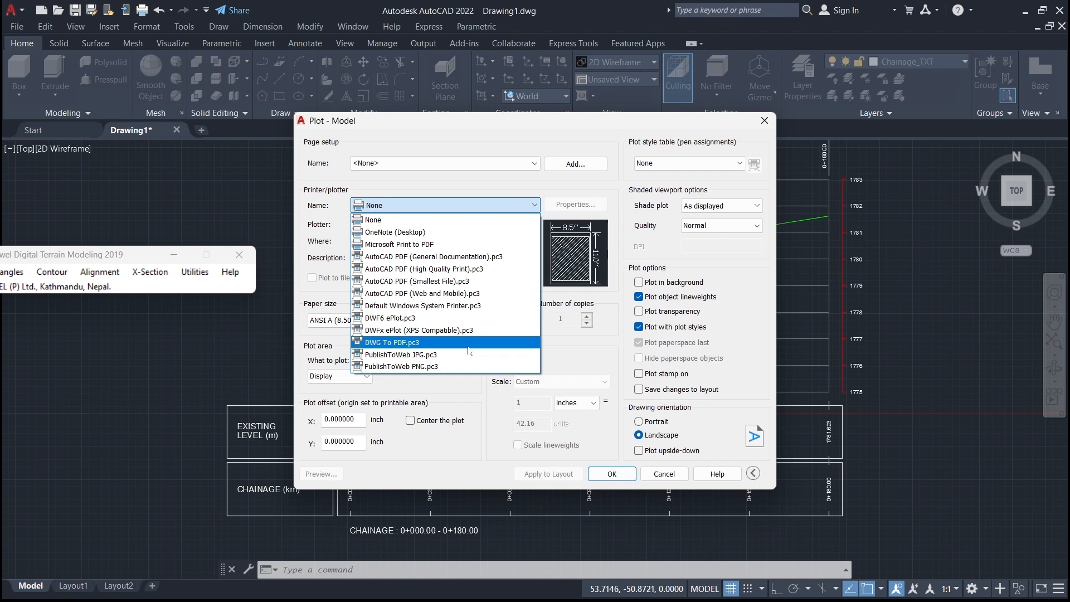
{"action": "left_click", "coordinate": [469, 344]}
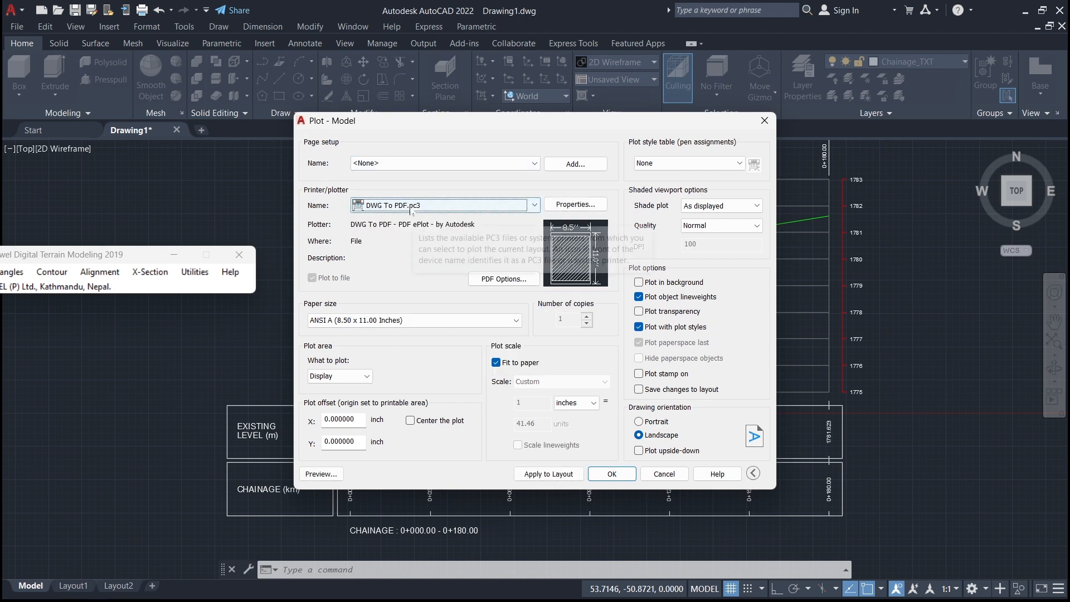
- Set the plot area to a window enclosing the whole profile, from its station labels down to the chainage caption
{"action": "left_click", "coordinate": [357, 376]}
{"action": "left_click", "coordinate": [334, 415]}
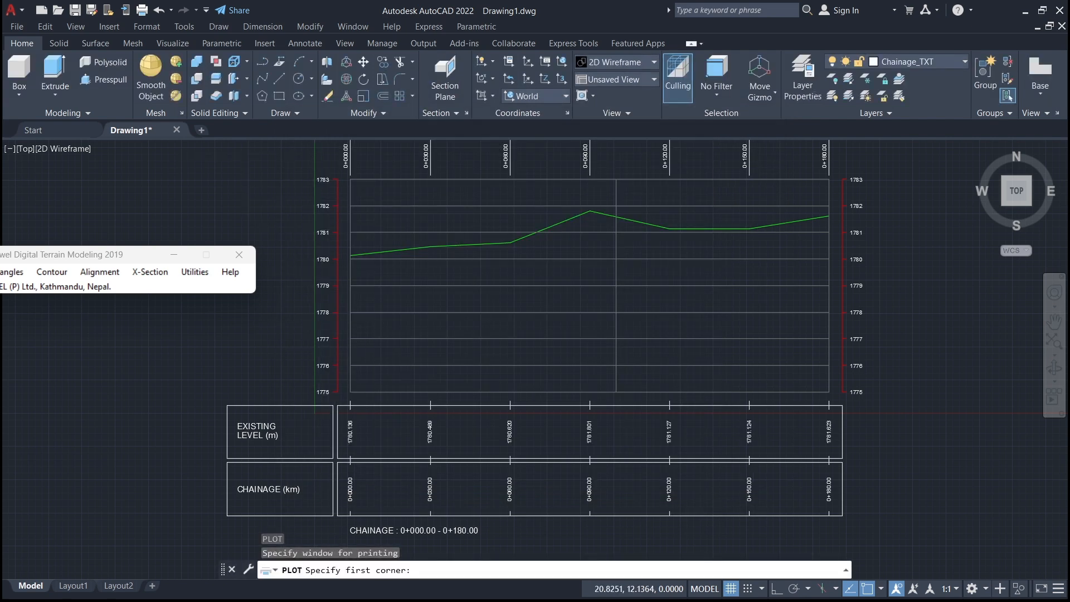
{"action": "scroll", "coordinate": [335, 349], "scroll_direction": "down", "scroll_amount": 2}
{"action": "scroll", "coordinate": [335, 346], "scroll_direction": "up", "scroll_amount": 2}
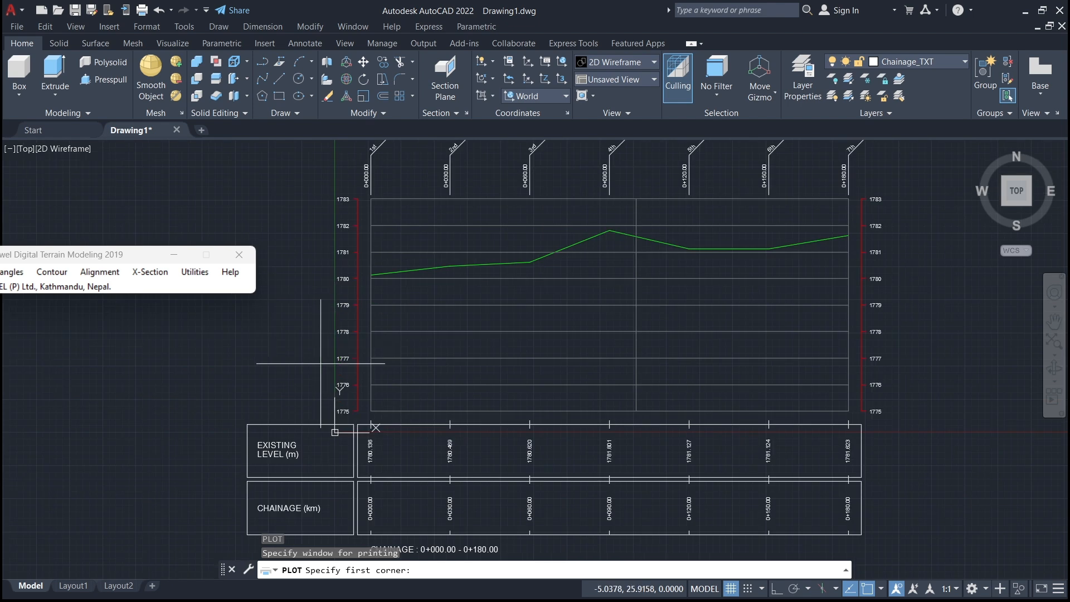
{"action": "scroll", "coordinate": [324, 333], "scroll_direction": "down", "scroll_amount": 2}
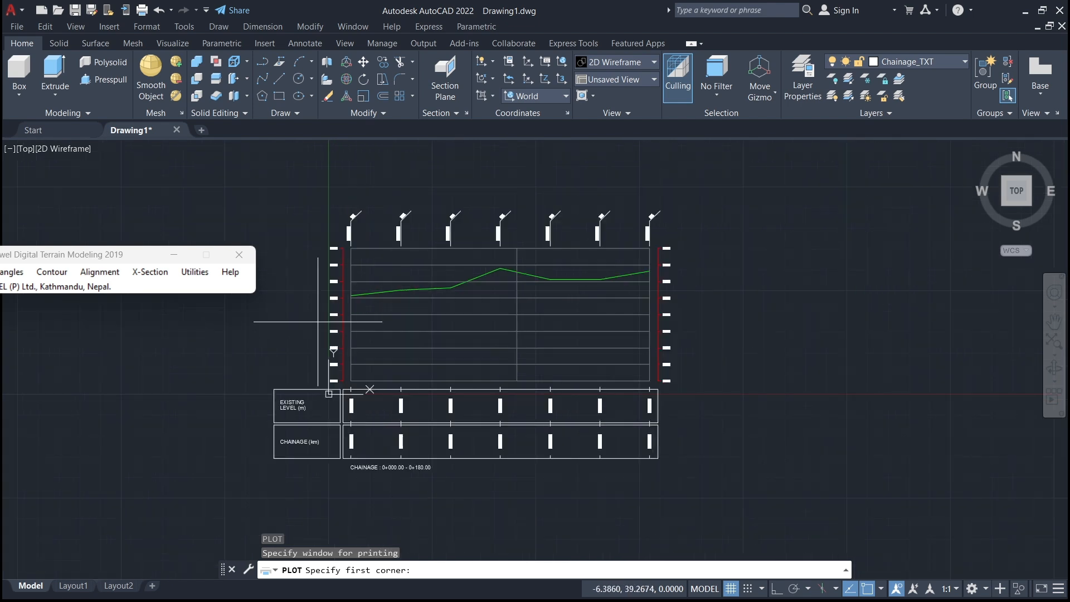
{"action": "left_click", "coordinate": [260, 212]}
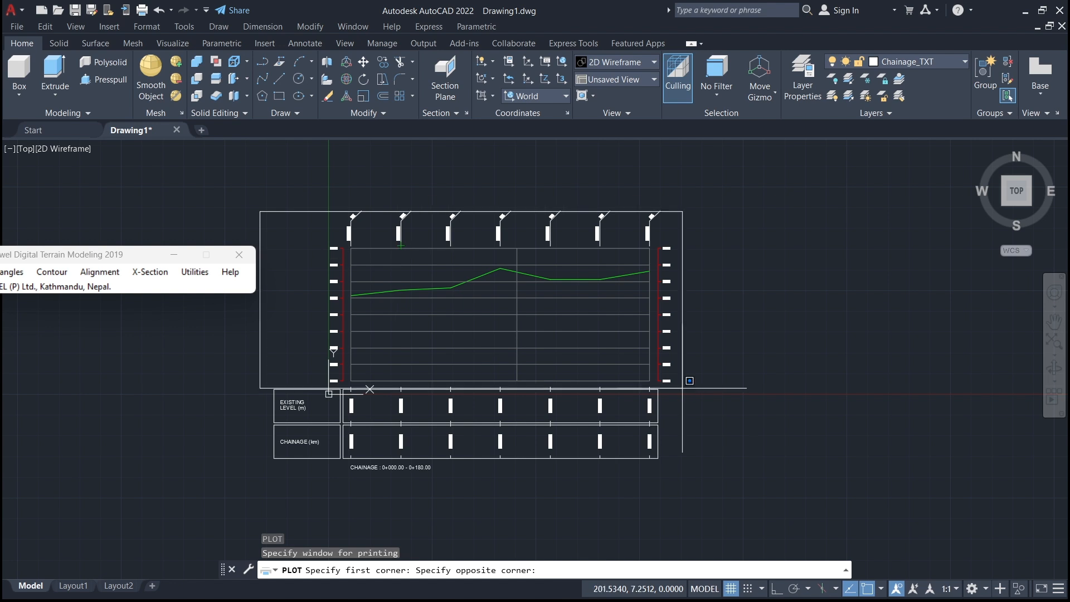
{"action": "left_click", "coordinate": [678, 470]}
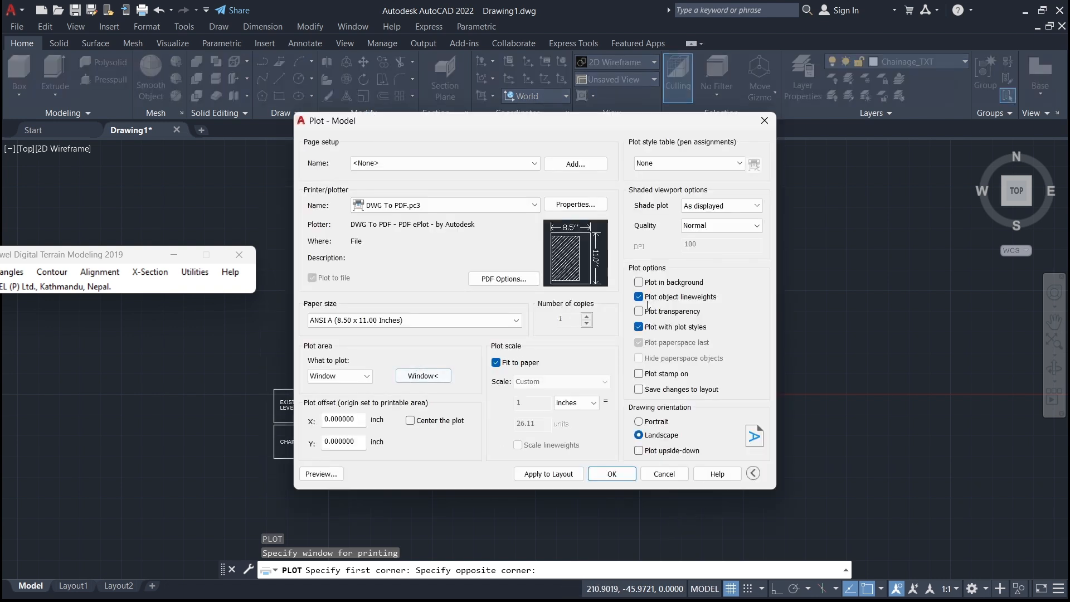
- Assign the DWF Virtual Pens.ctb plot style table to all layouts
{"action": "left_click", "coordinate": [740, 163]}
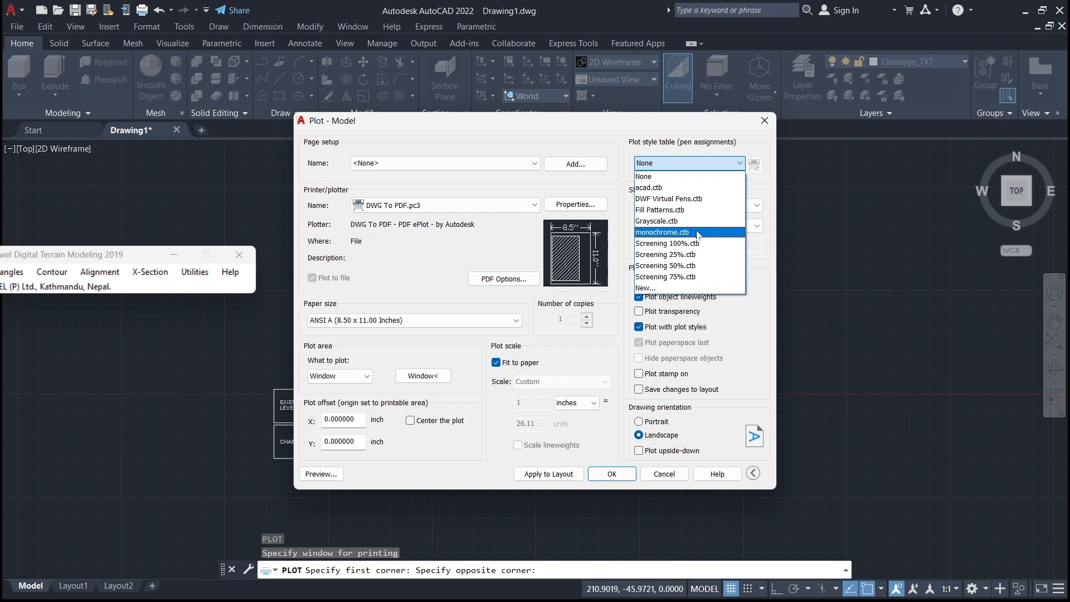
{"action": "left_click", "coordinate": [711, 202]}
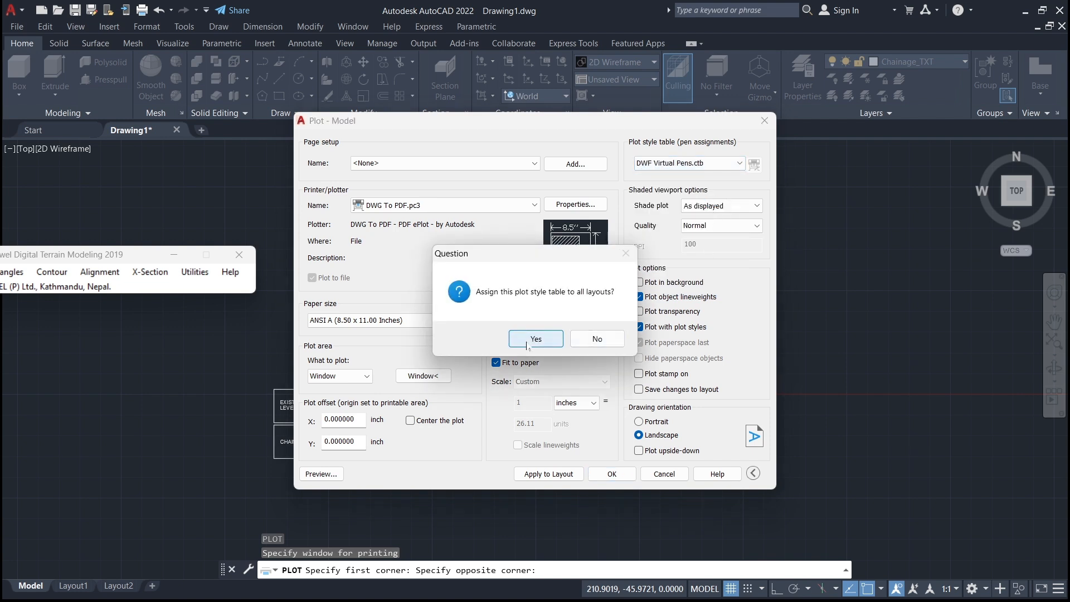
{"action": "left_click", "coordinate": [539, 337]}
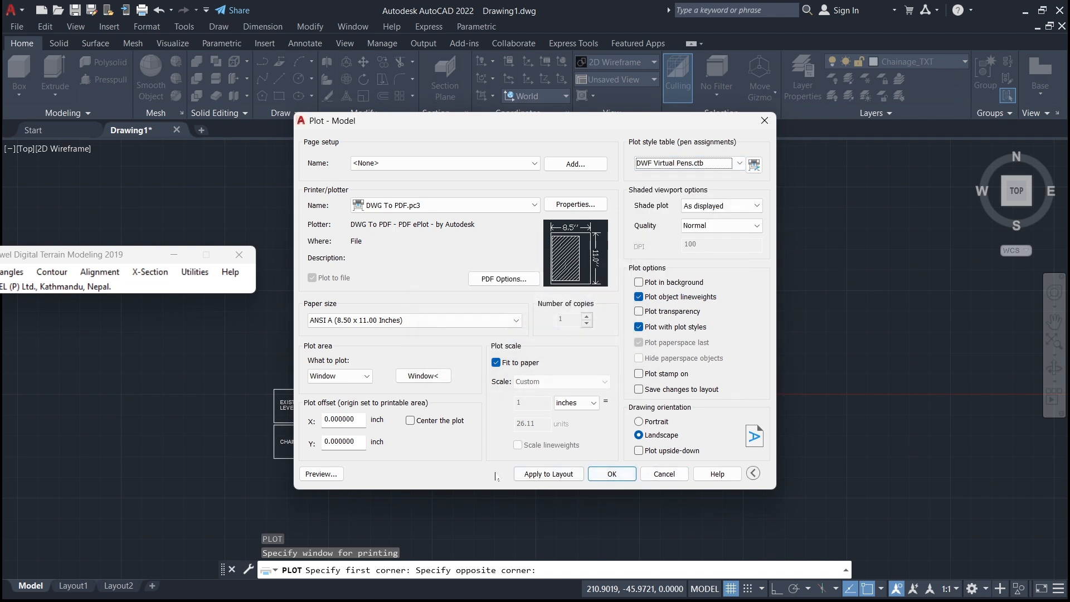
- Preview the plot and examine the profile's graph, station labels and data rows on the sheet, then return to the plot settings
{"action": "left_click", "coordinate": [327, 475]}
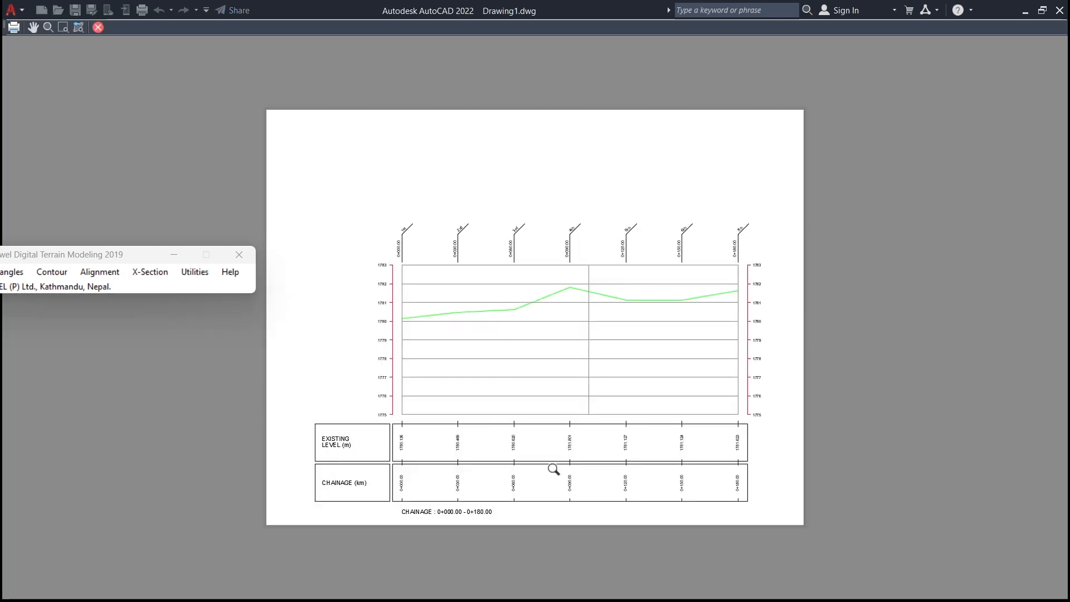
{"action": "scroll", "coordinate": [531, 506], "scroll_direction": "up", "scroll_amount": 4}
{"action": "scroll", "coordinate": [531, 506], "scroll_direction": "down", "scroll_amount": 6}
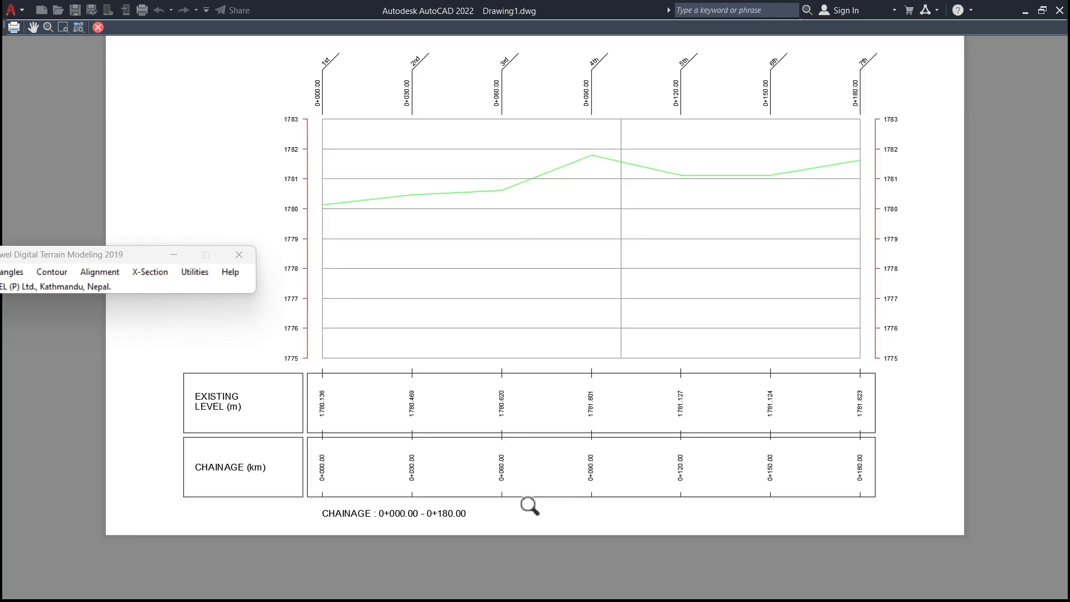
{"action": "scroll", "coordinate": [566, 323], "scroll_direction": "up", "scroll_amount": 4}
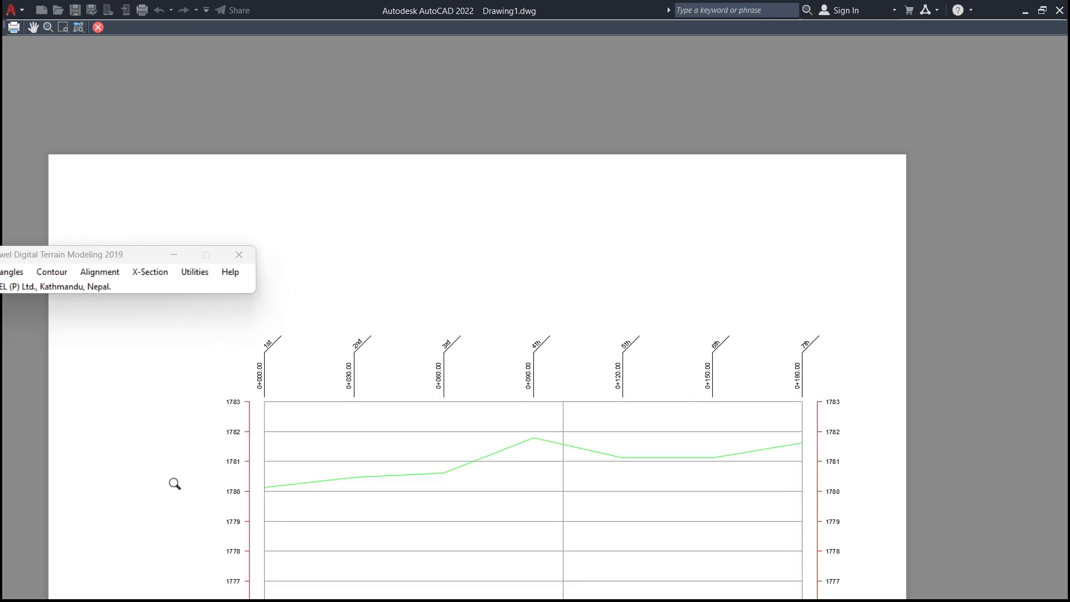
{"action": "scroll", "coordinate": [170, 482], "scroll_direction": "up", "scroll_amount": 4}
{"action": "scroll", "coordinate": [516, 403], "scroll_direction": "down", "scroll_amount": 4}
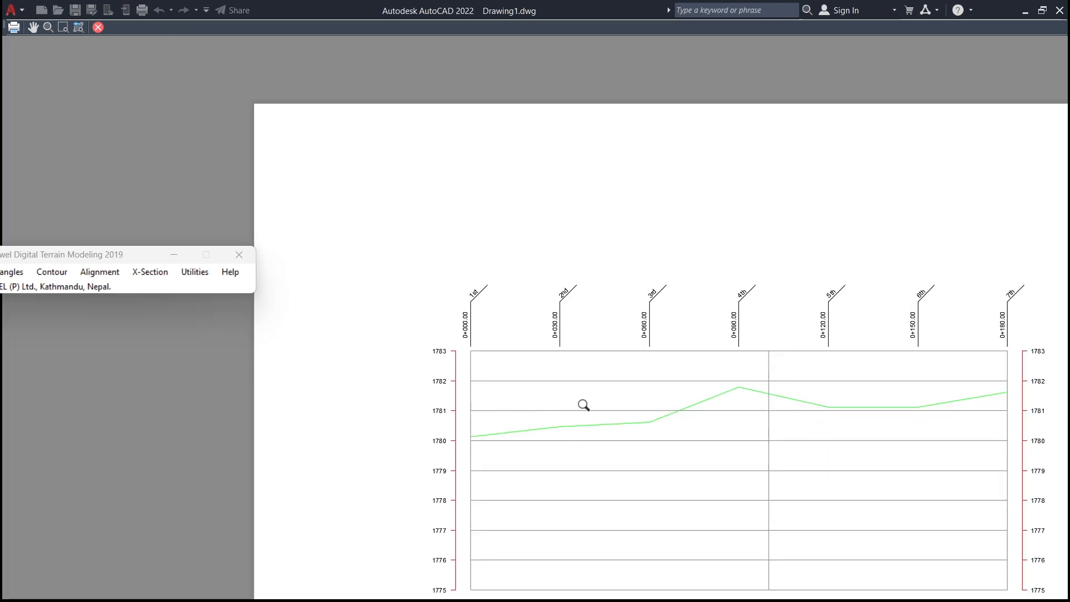
{"action": "scroll", "coordinate": [763, 409], "scroll_direction": "down", "scroll_amount": 4}
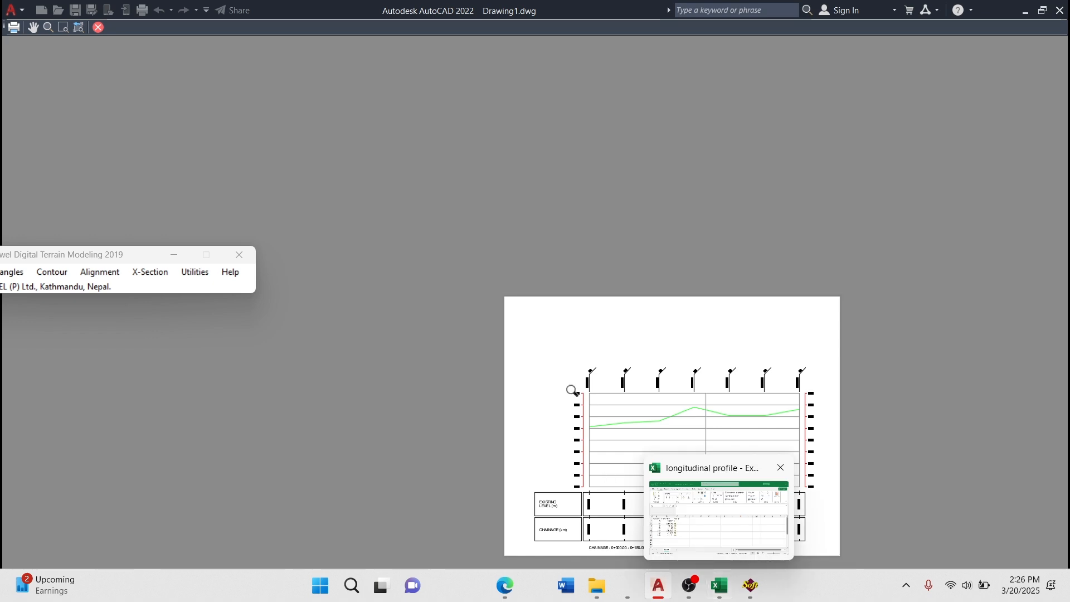
{"action": "left_click", "coordinate": [98, 28]}
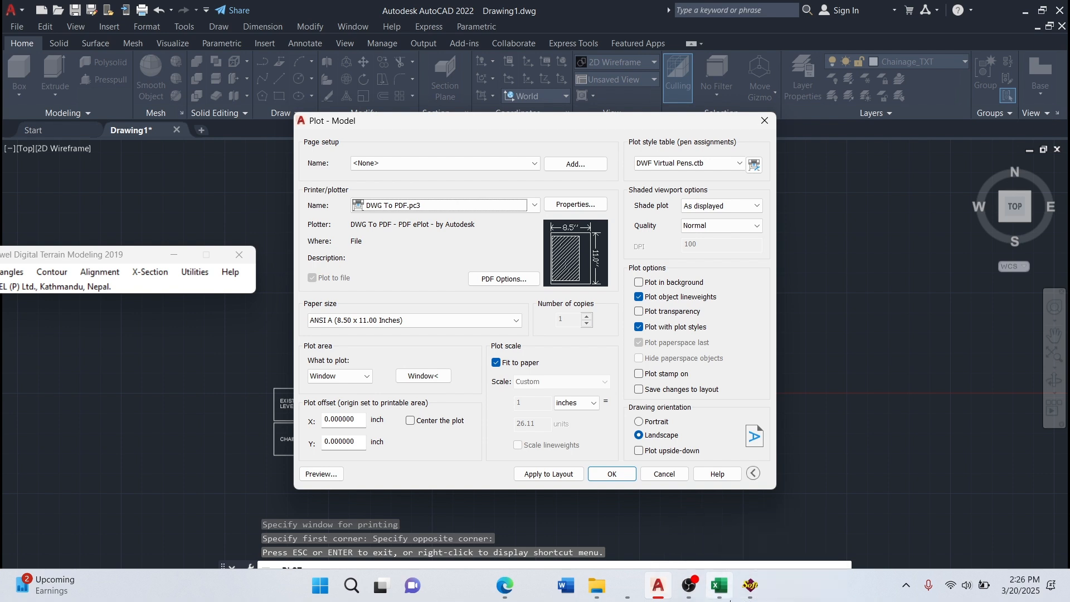
{"action": "left_click", "coordinate": [697, 600]}
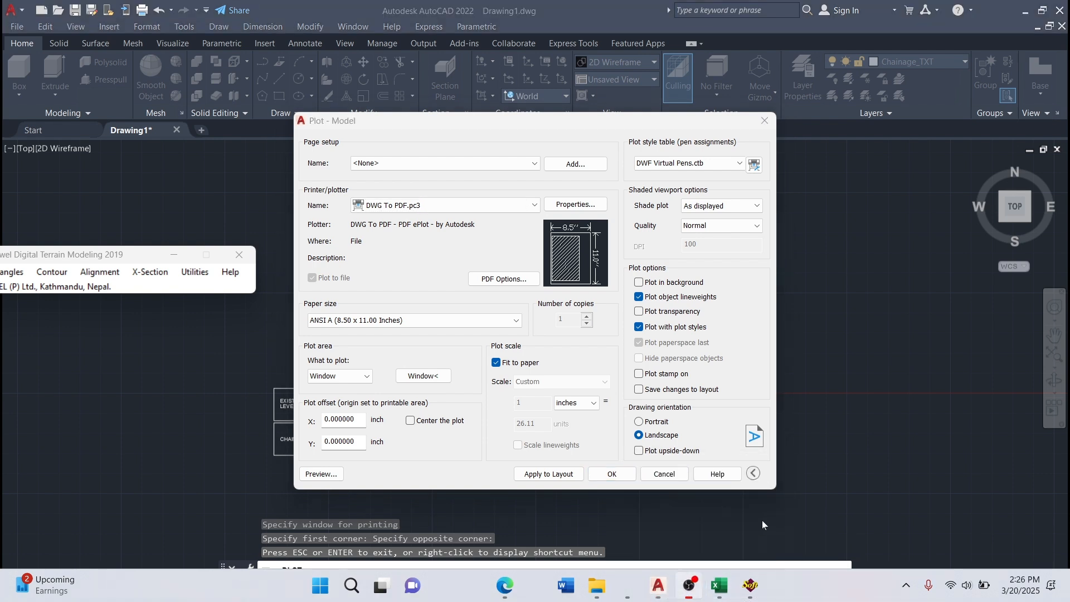